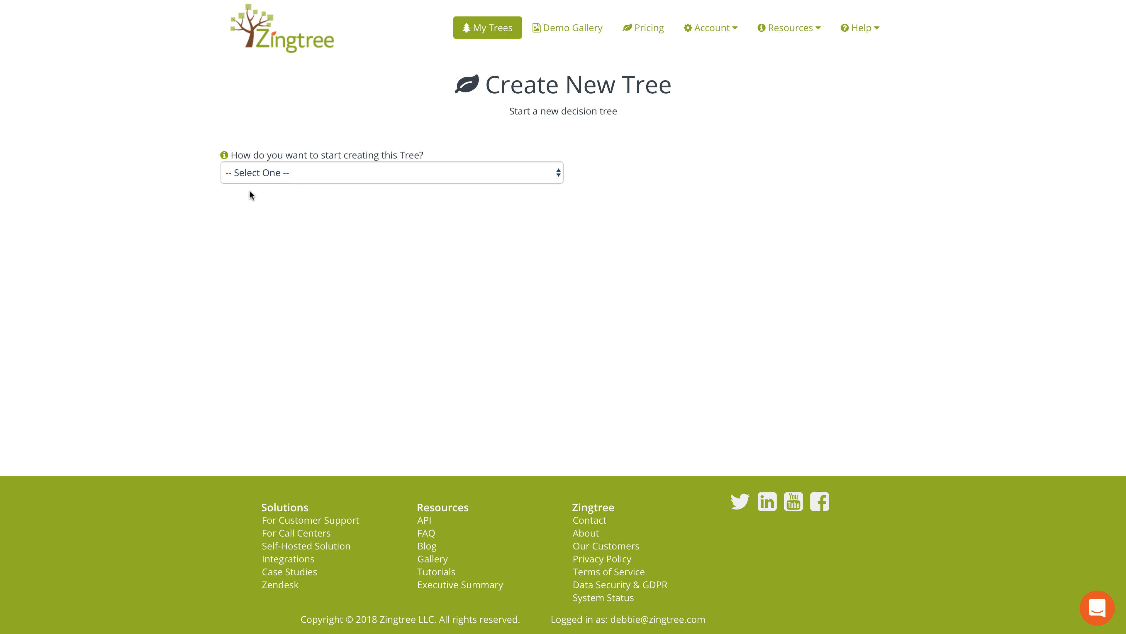
Choose 'Visually draw your tree with Zingtree Designer' as the tree's start method
click(558, 175)
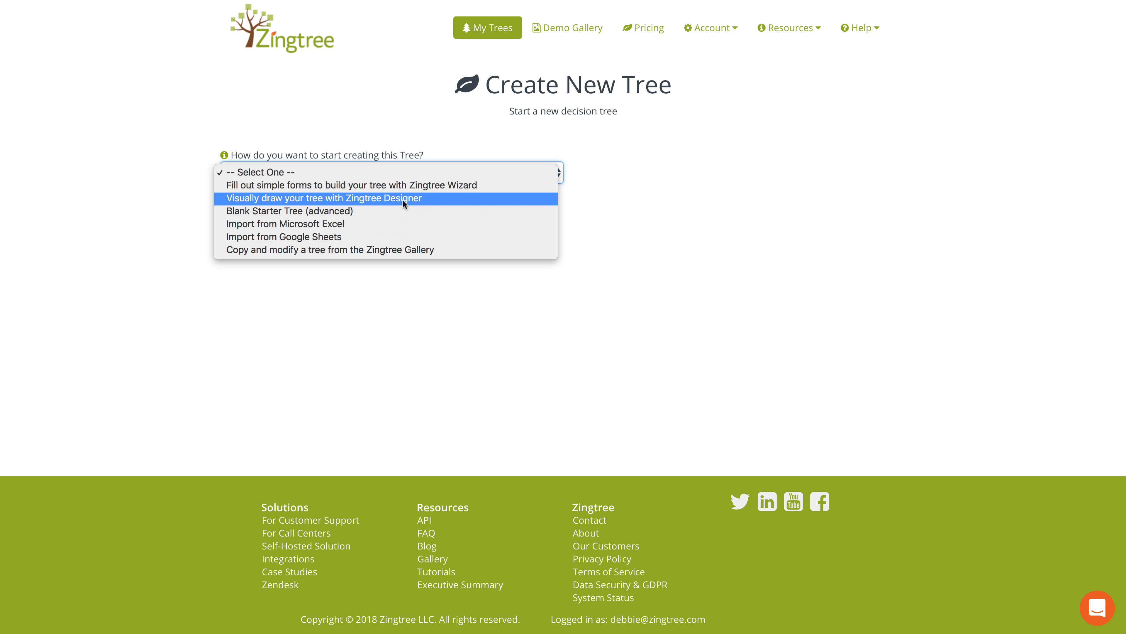
click(442, 200)
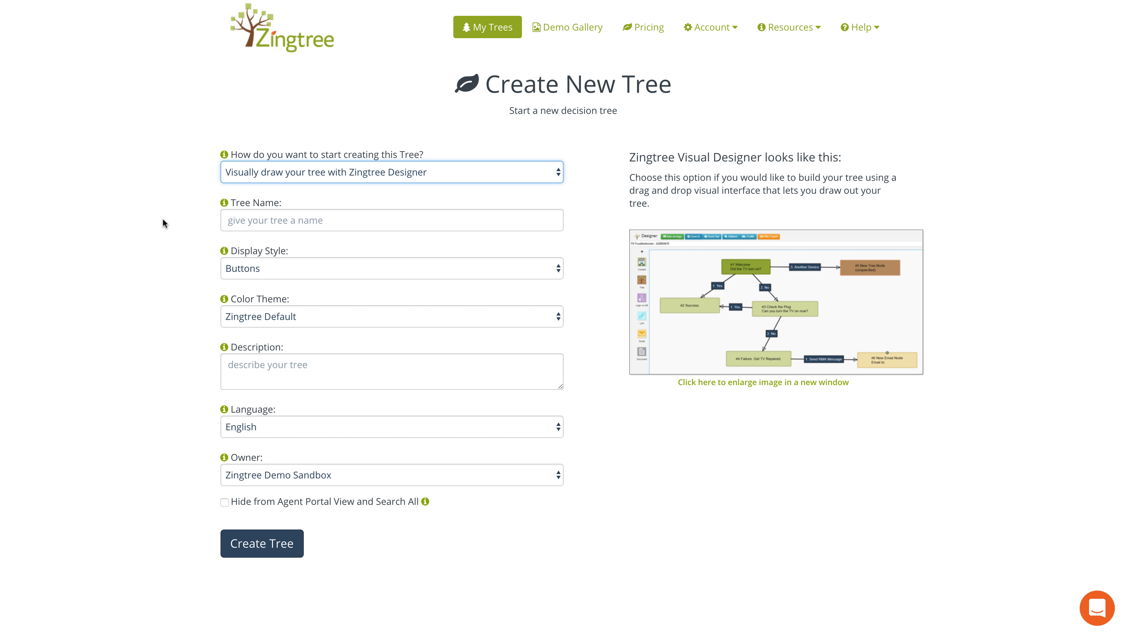
Name the tree 'TV Power Troubleshooter', use Panels display style, and keep the Zingtree Default theme
click(326, 220)
text(TV Power Troubleshooter)
click(322, 238)
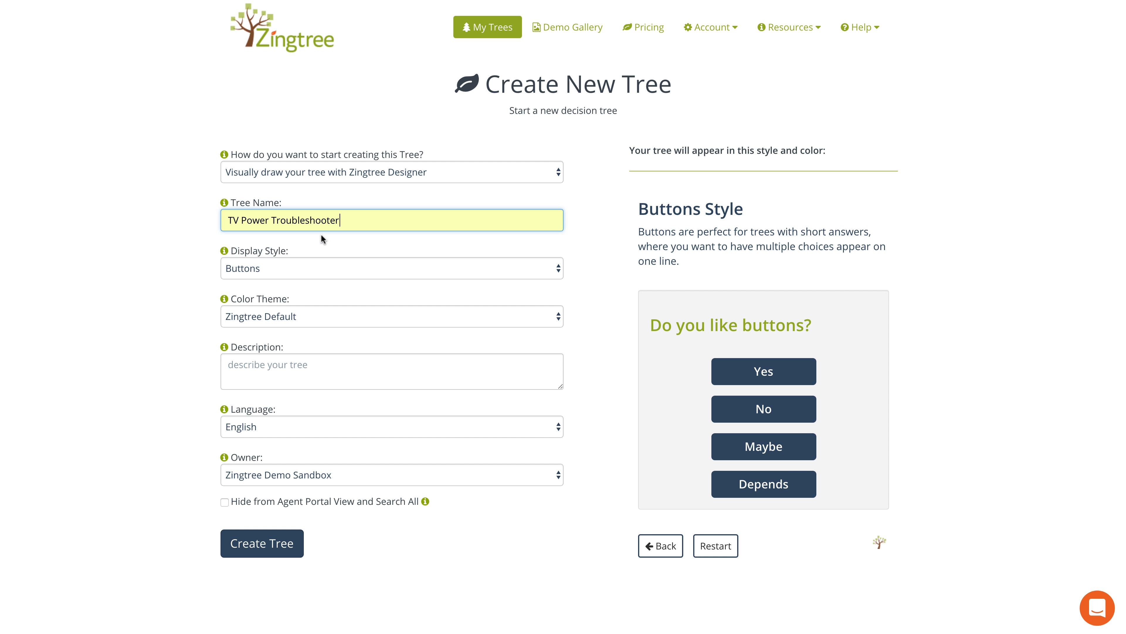
click(114, 250)
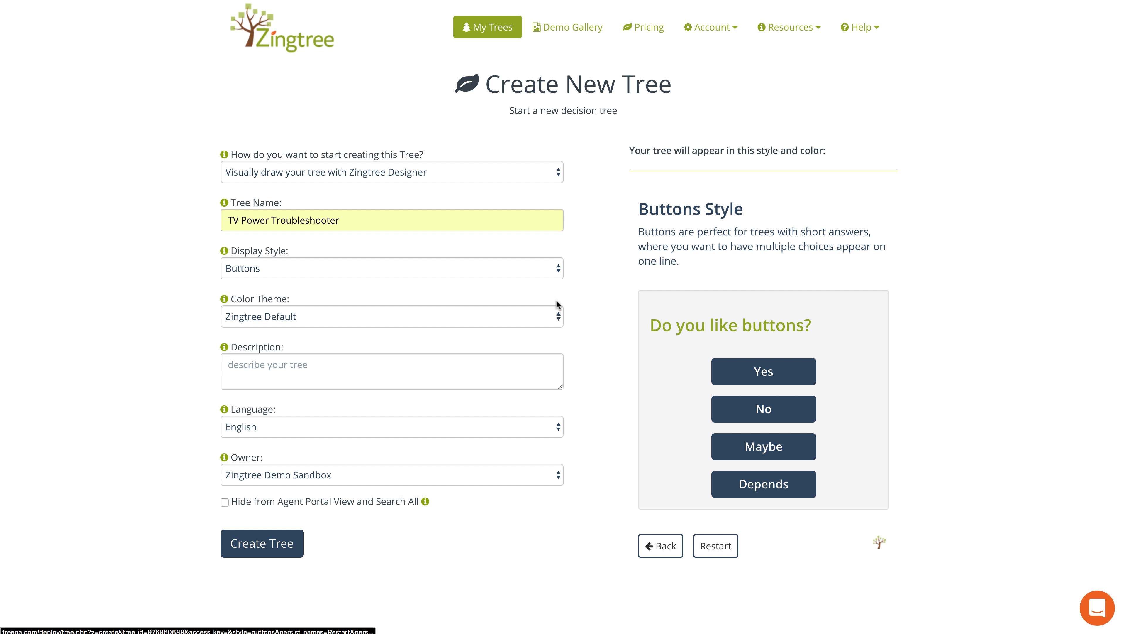
click(493, 266)
click(493, 280)
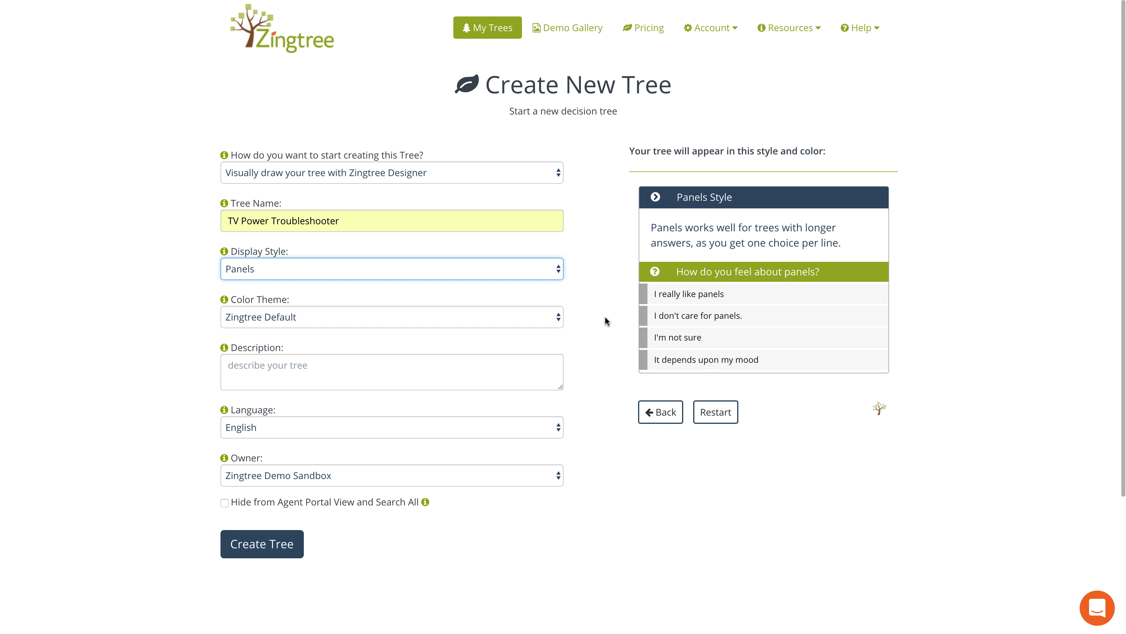
click(336, 317)
click(335, 316)
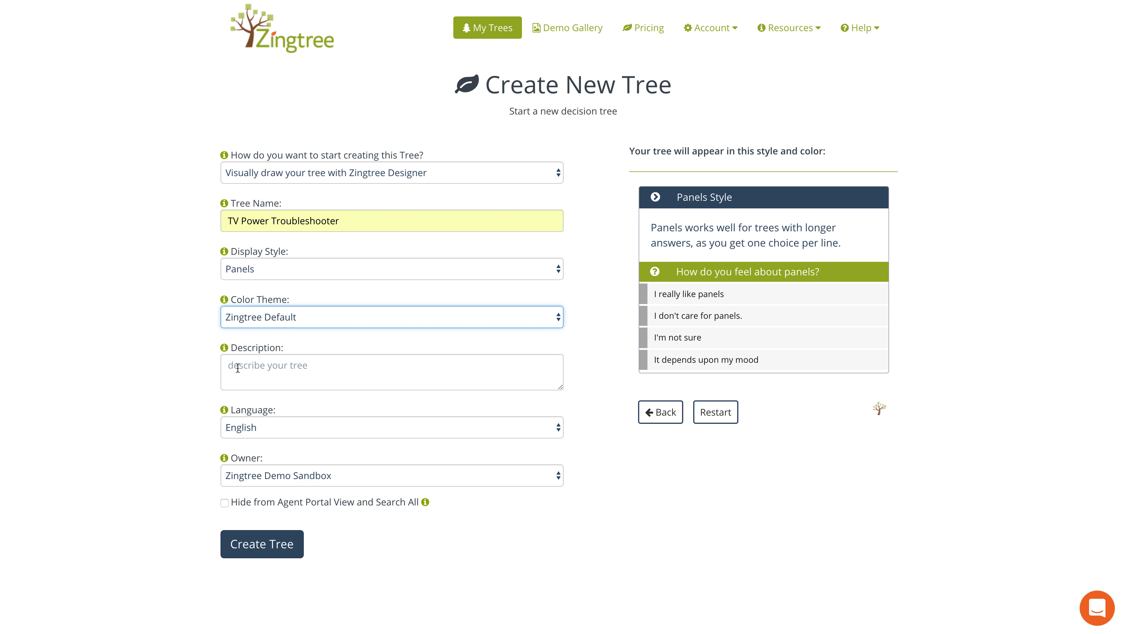
Create the tree and open it in the Designer, showing starter node #1
click(258, 553)
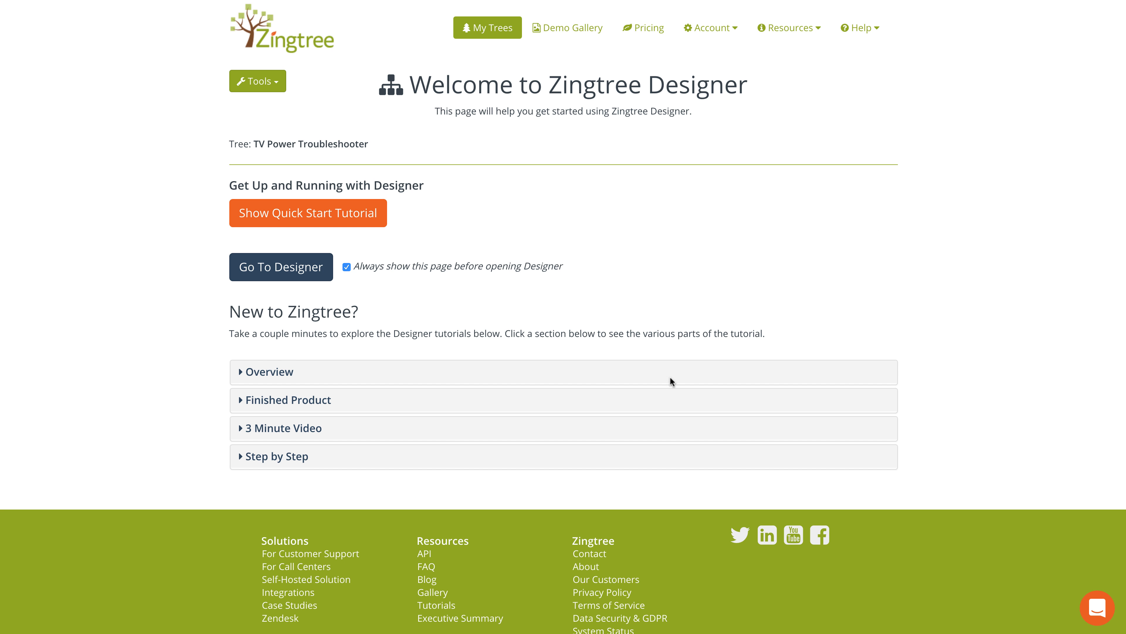
click(292, 272)
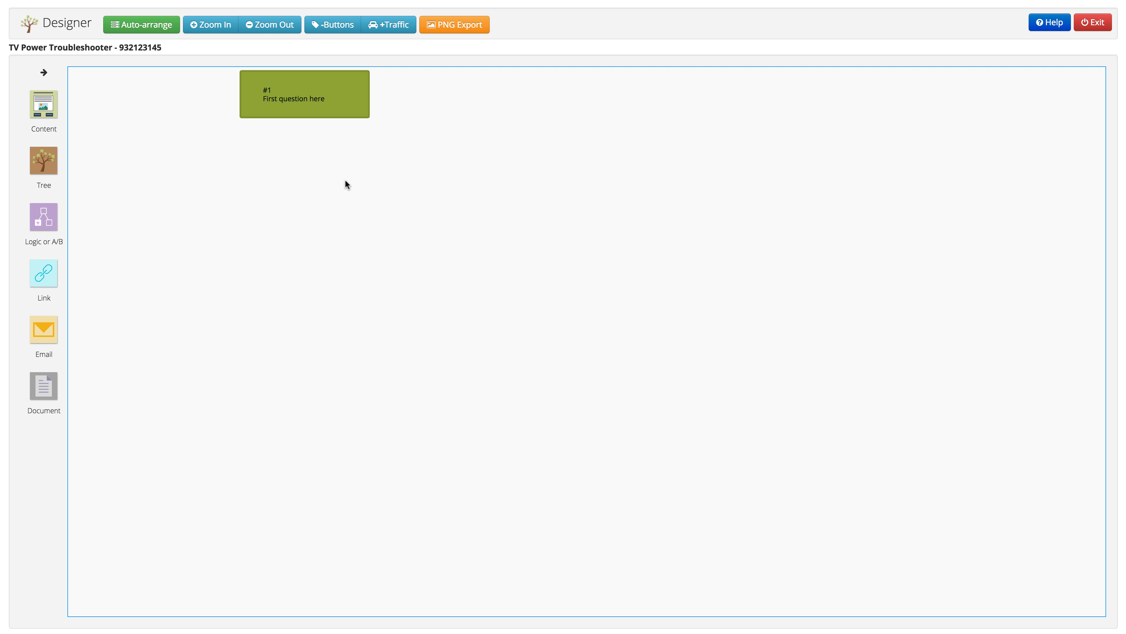
Move node #1 down and right on the canvas and open its Edit Content Node form
drag(329, 93, 371, 134)
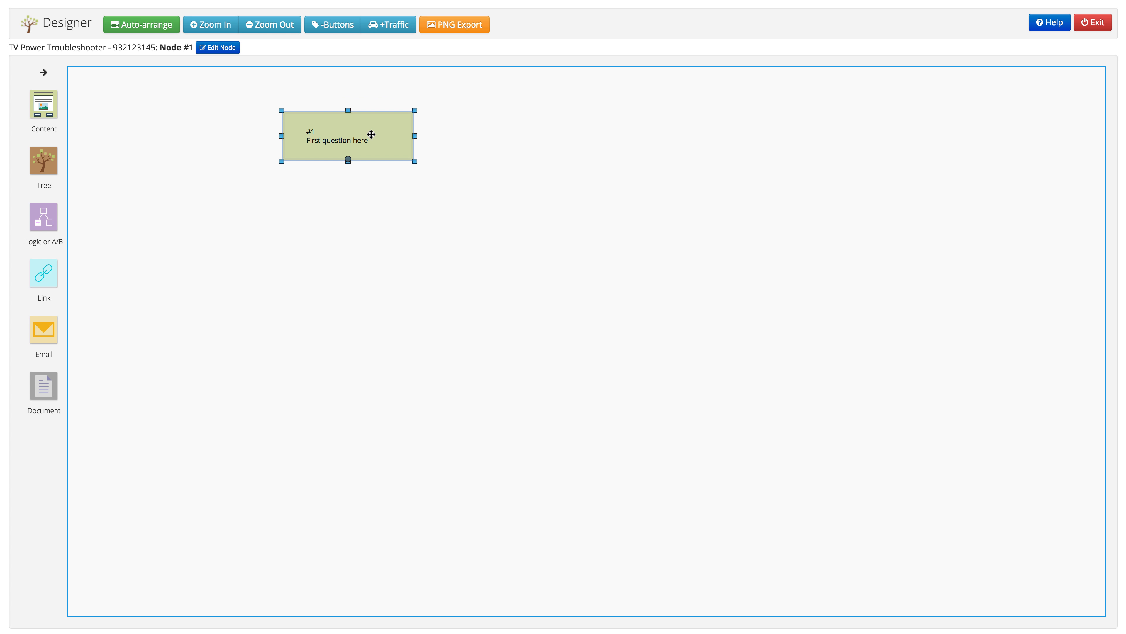
click(454, 141)
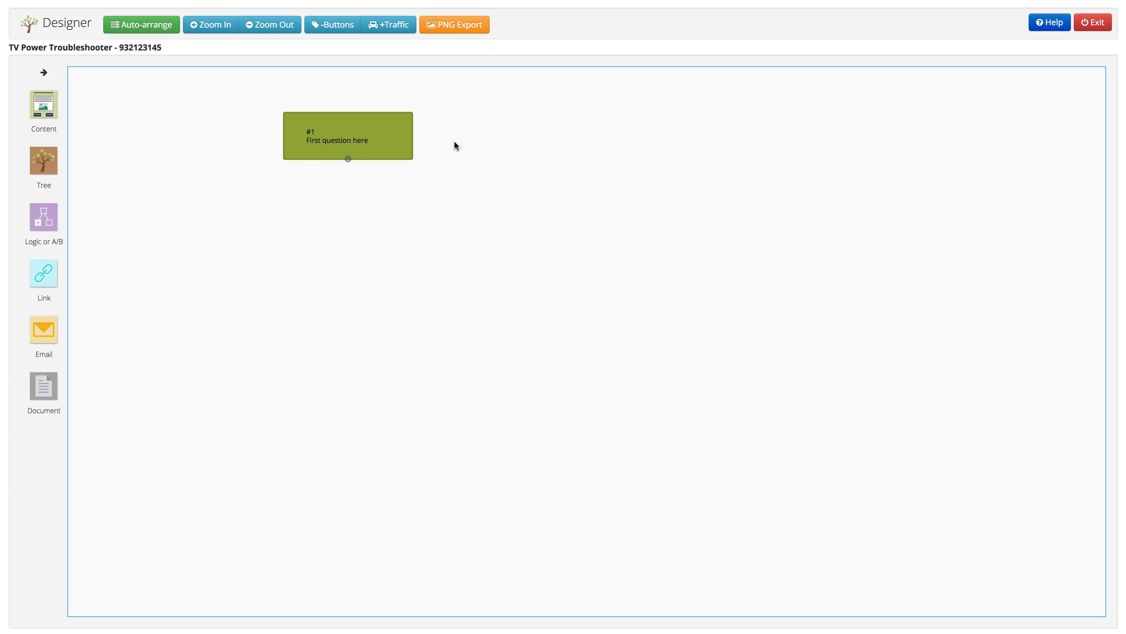
click(405, 127)
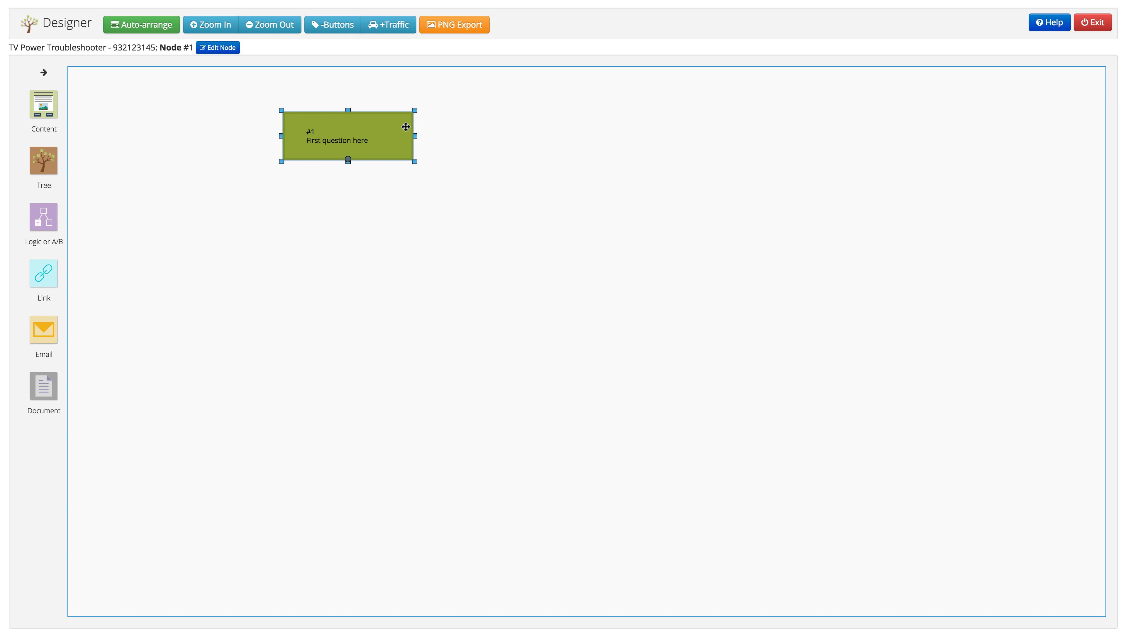
double_click(406, 127)
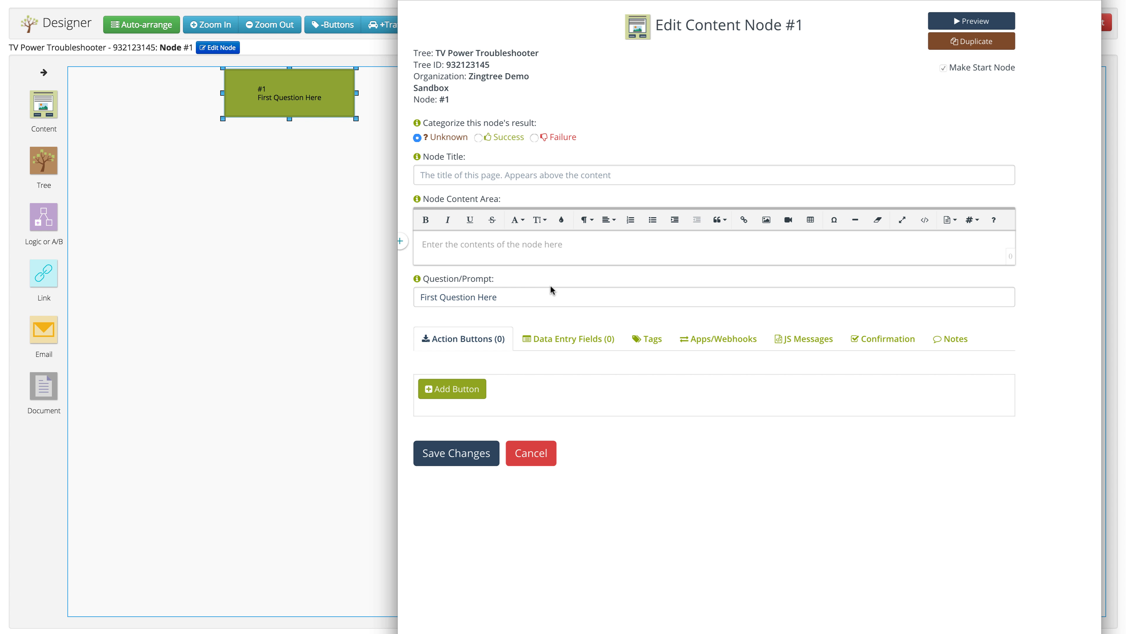
Title node #1 'Welcome' with content 'Welcome to the TV Power Troubleshooter. Let's try the power button.'
click(513, 179)
text(W)
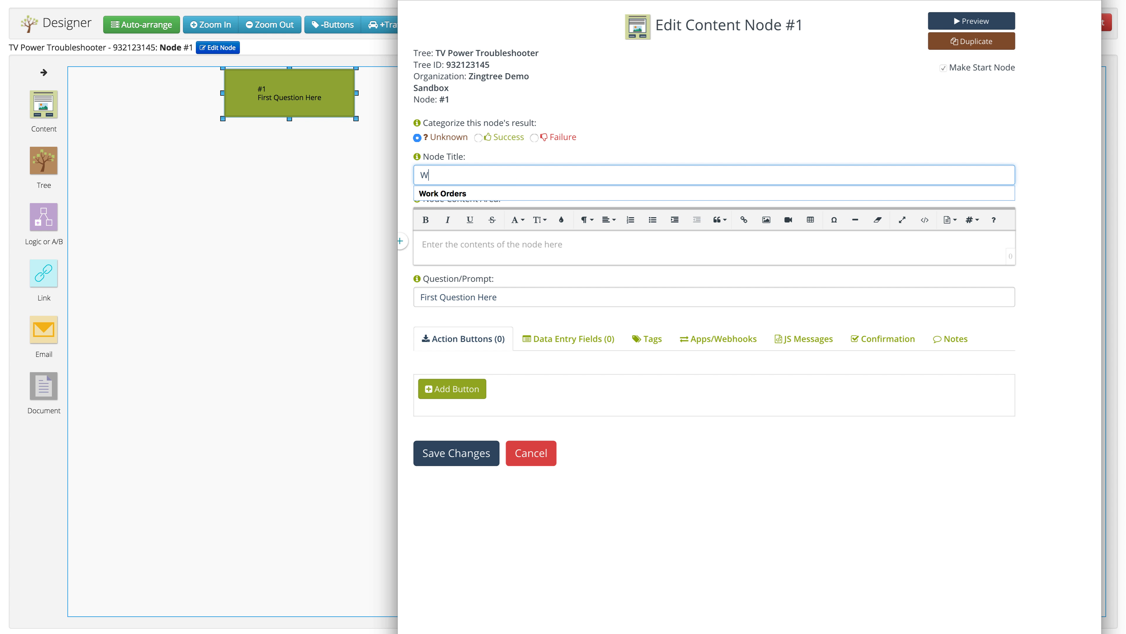
text(elcome)
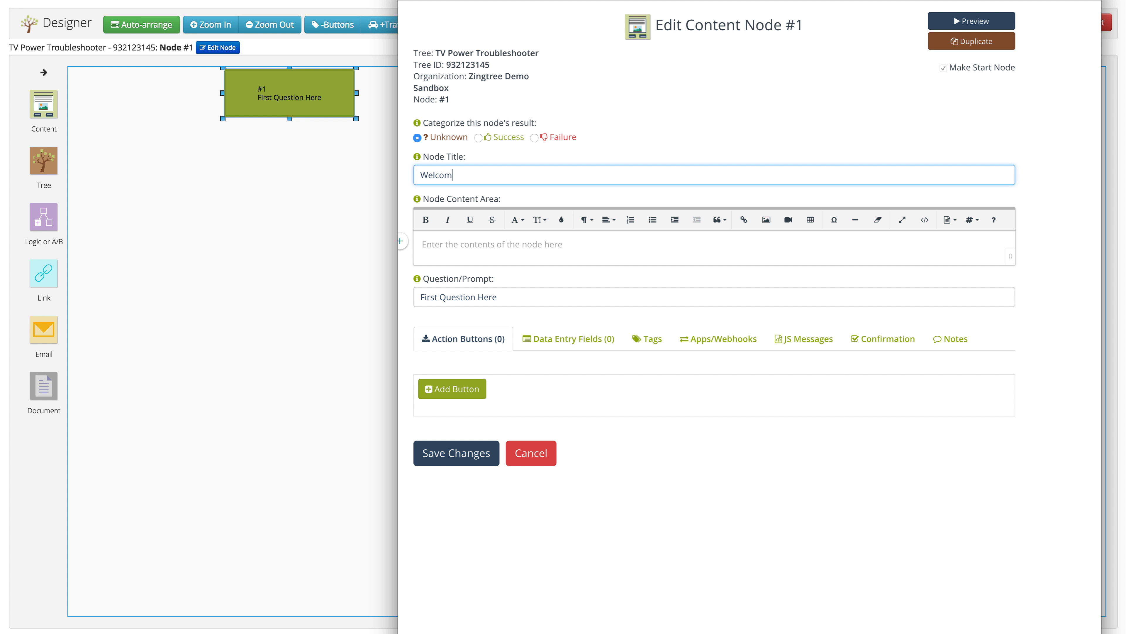
click(447, 240)
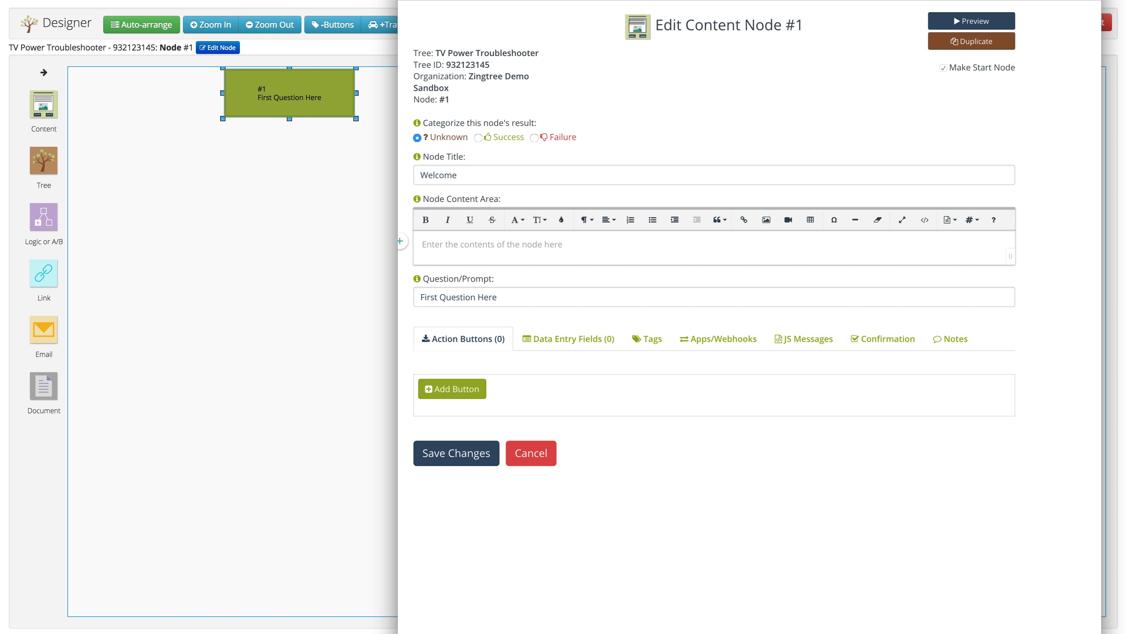
text(Welcome to the TV  Power Troubleshooter. Let’s try the power button.)
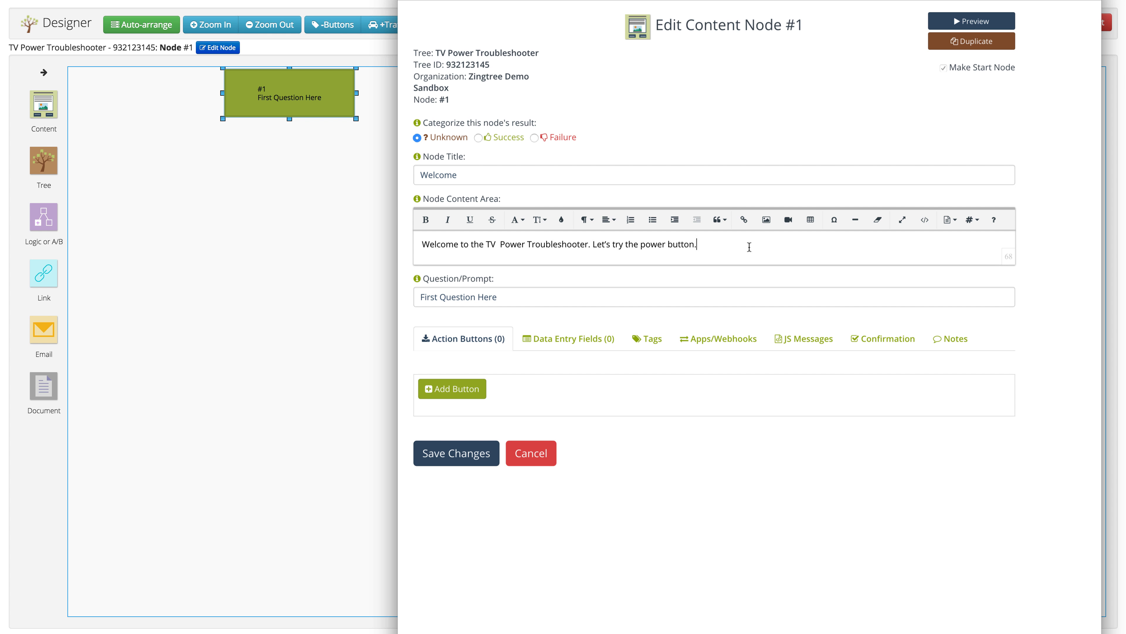
key(Return)
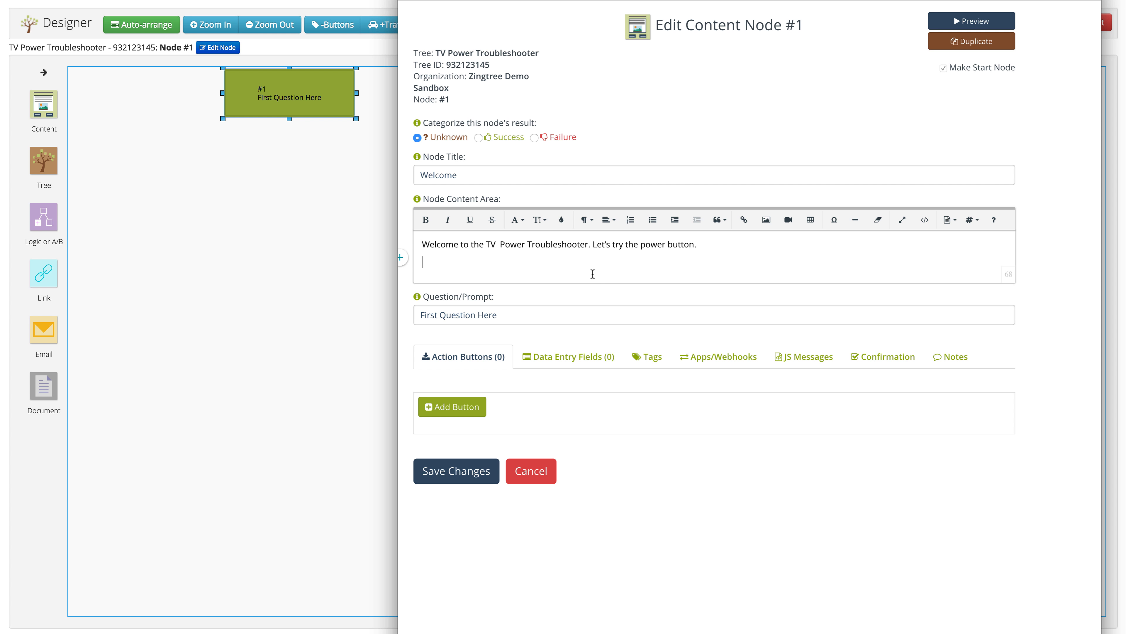
Add a power-button image to Welcome, set the question 'Does the TV power on with the button?', and save
click(767, 220)
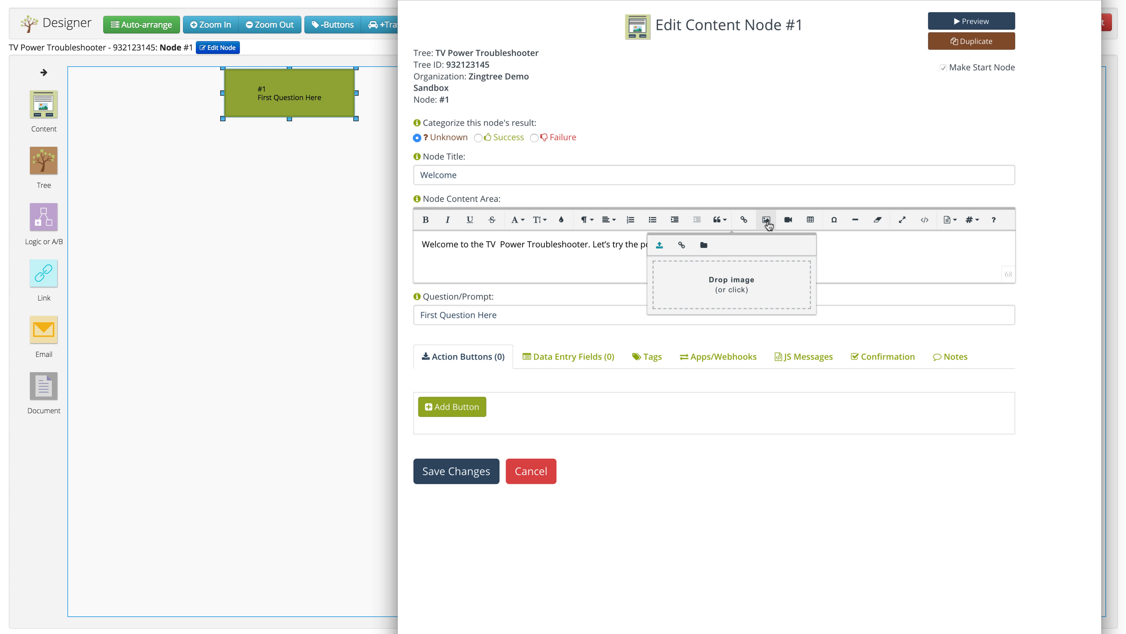
click(768, 223)
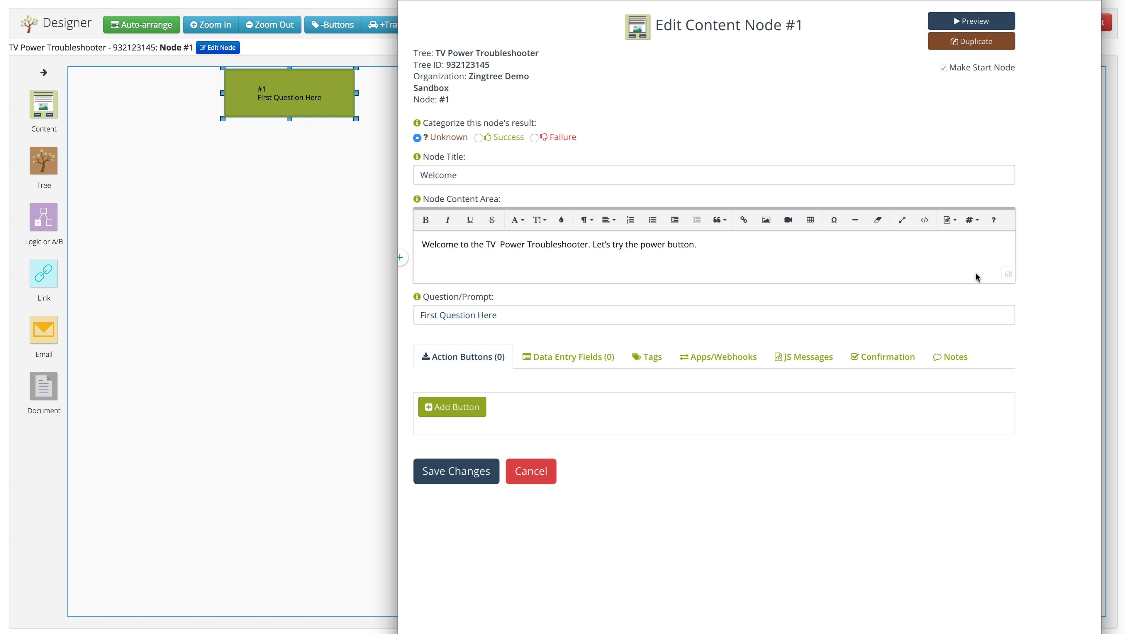
drag(723, 248, 486, 262)
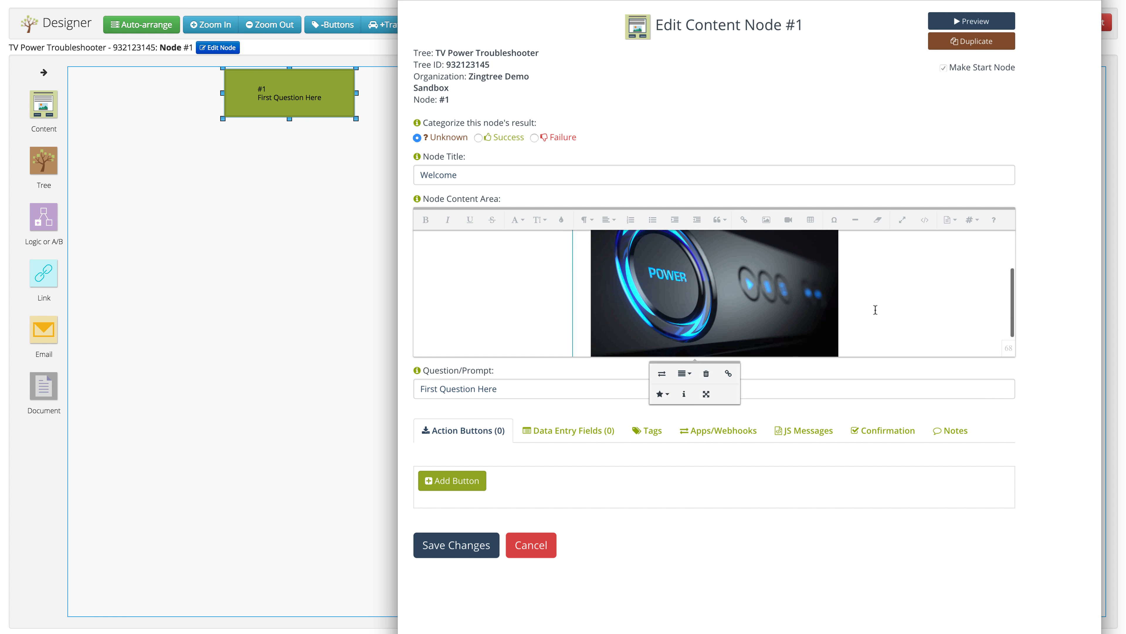
click(477, 389)
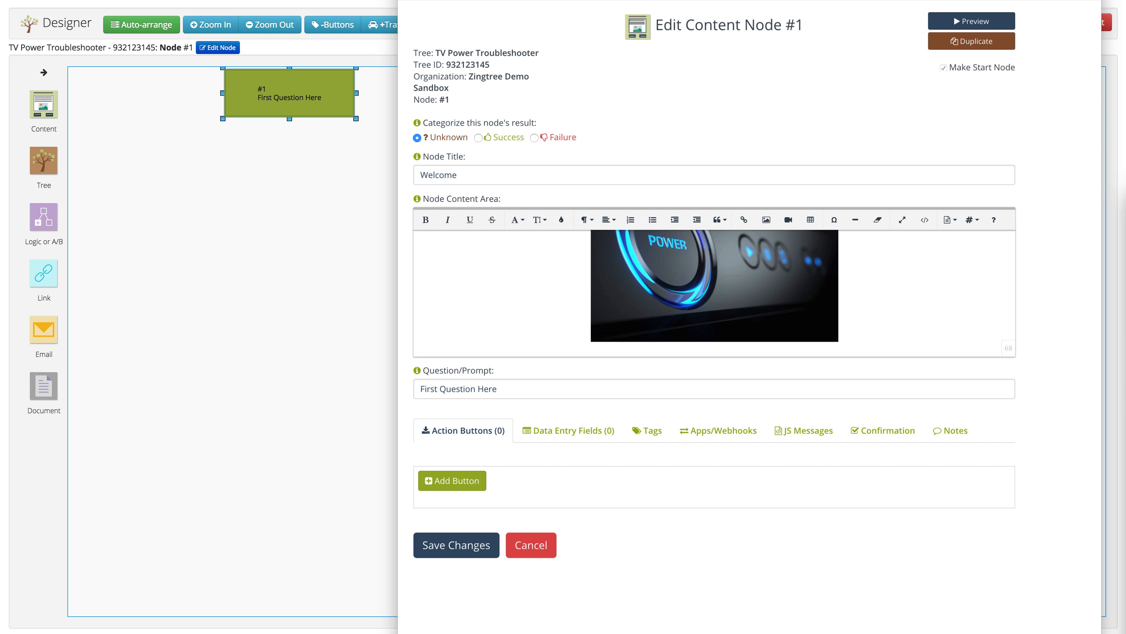
click(464, 393)
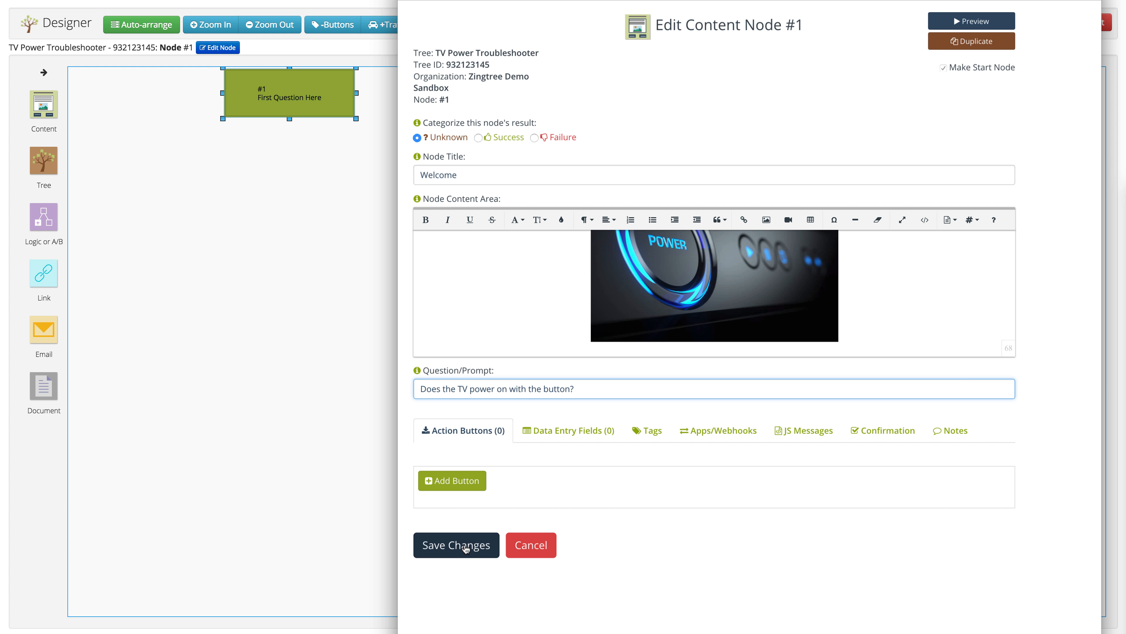
click(465, 549)
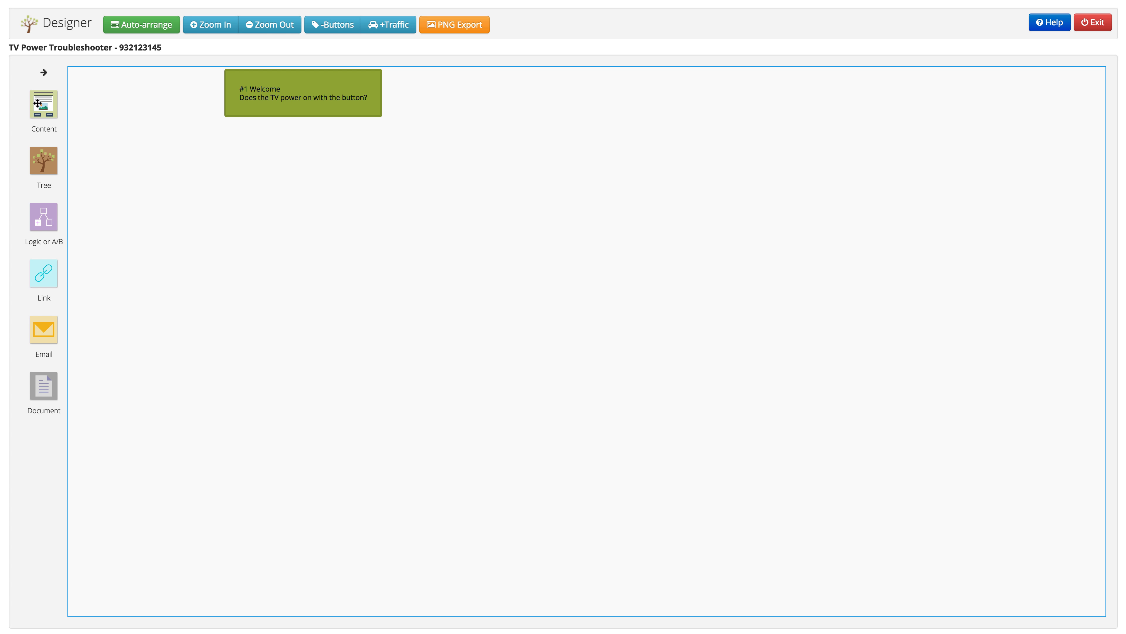
Place two new content nodes, #2 and #3, on the canvas and open node #2 for editing
drag(38, 103, 172, 196)
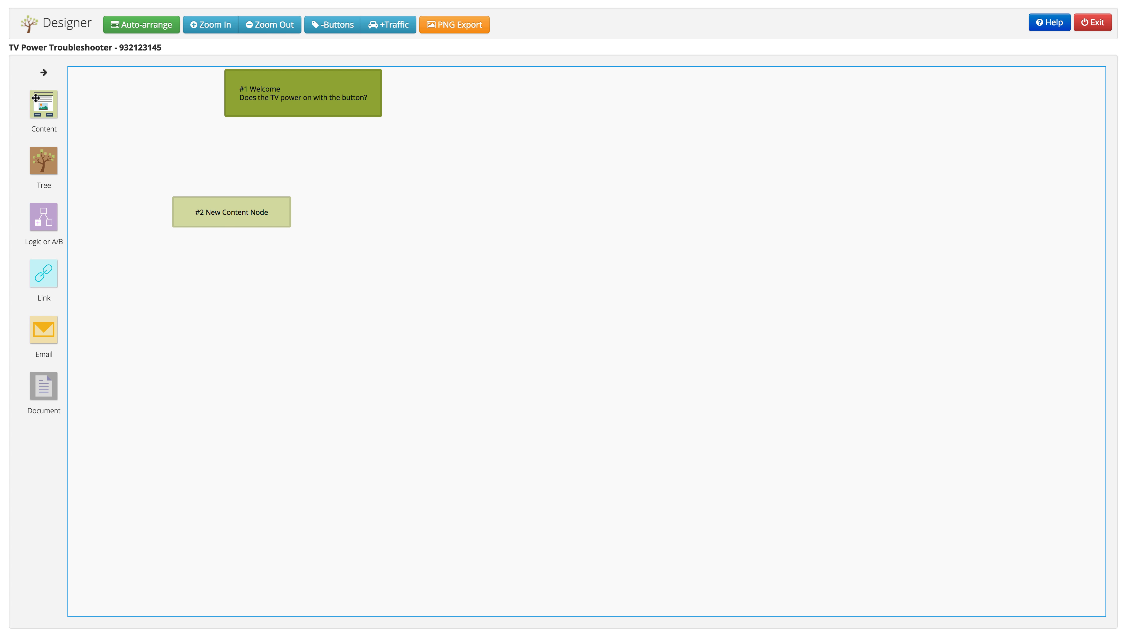
drag(118, 114, 396, 202)
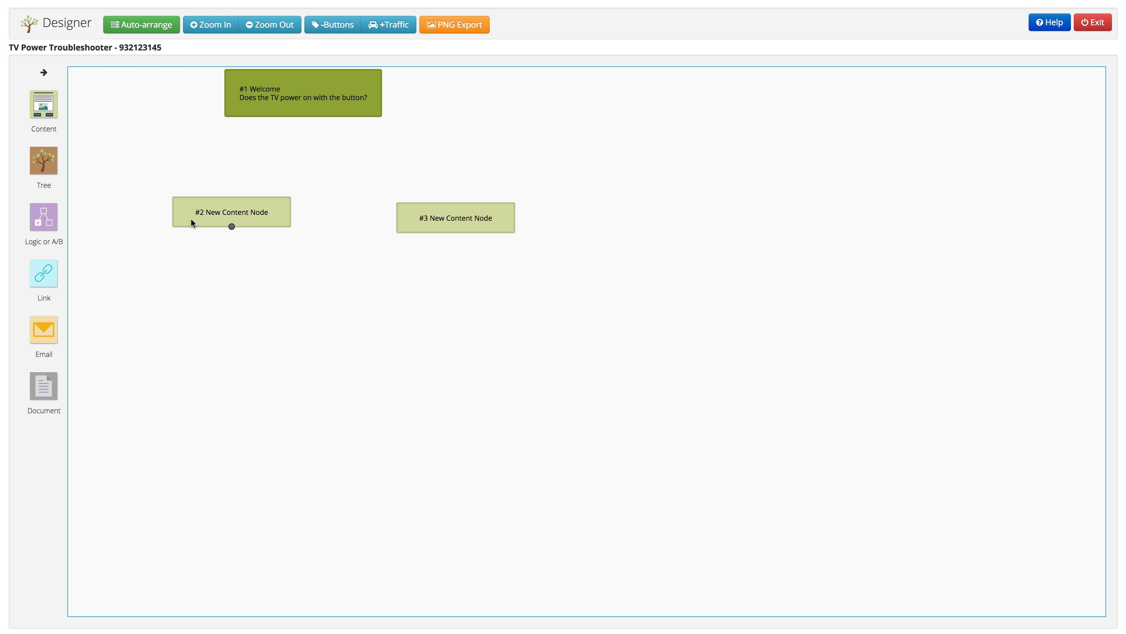
double_click(231, 213)
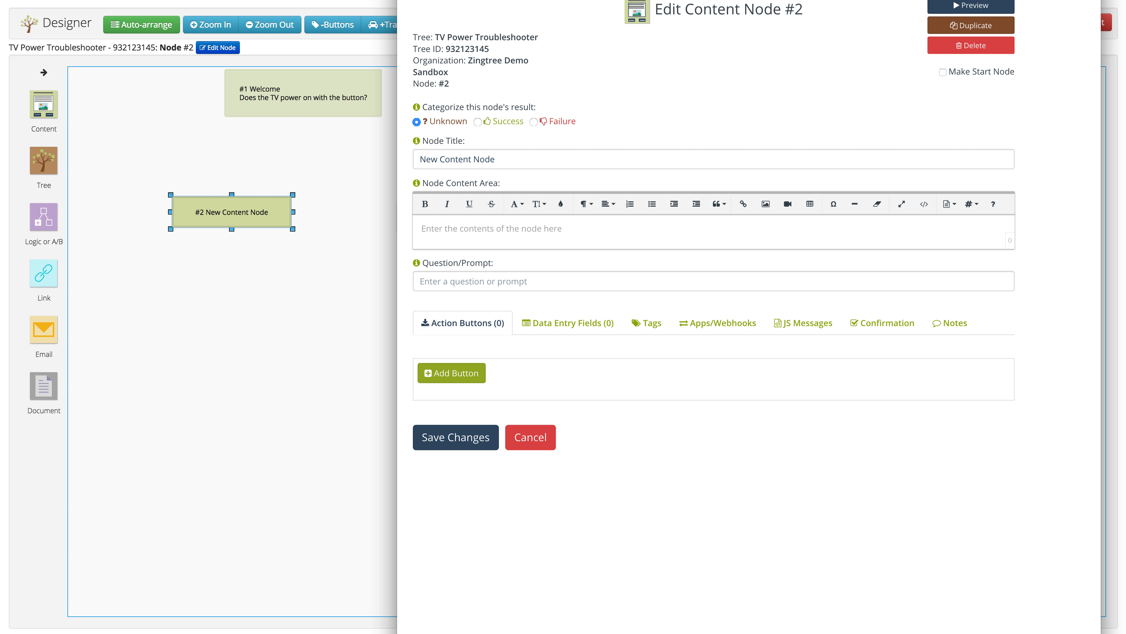
Title node #2 'Success' with 'Congratulations! Looks like you're all set!' and celebrate.png, then save
drag(501, 179, 388, 180)
text(Success)
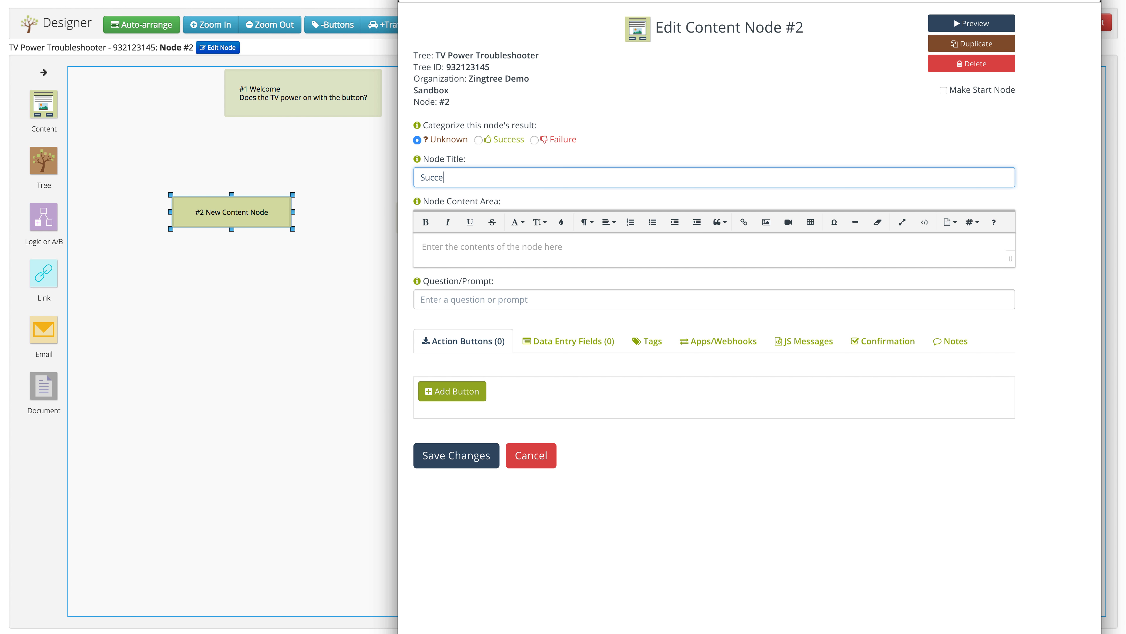
click(440, 243)
text(Congra)
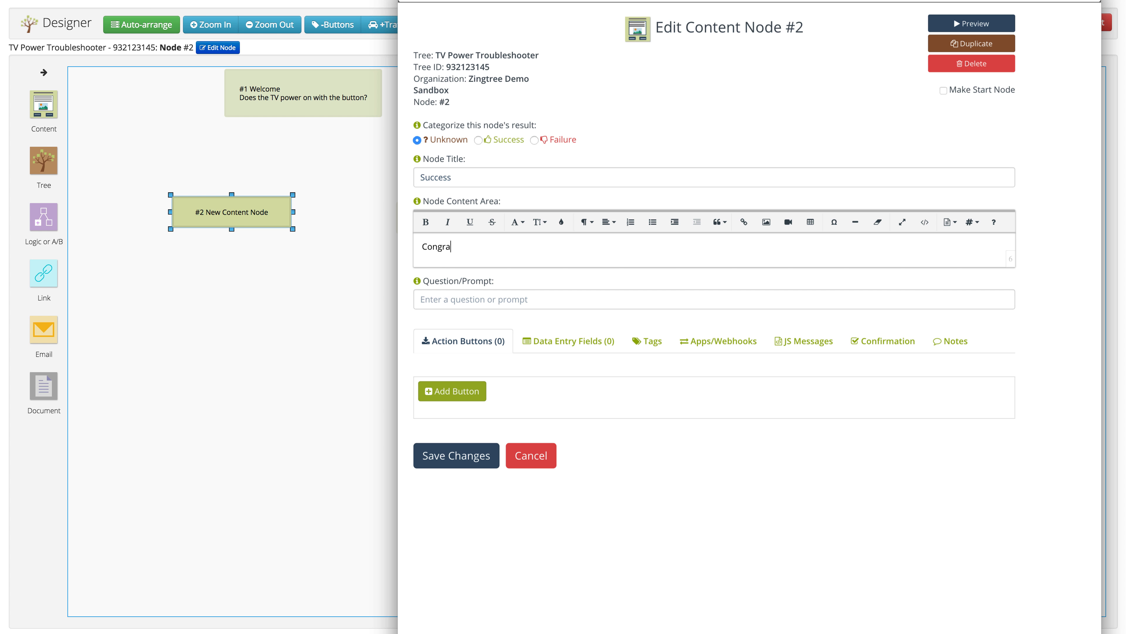
text(tulations! Looks like you're all set!)
key(Return)
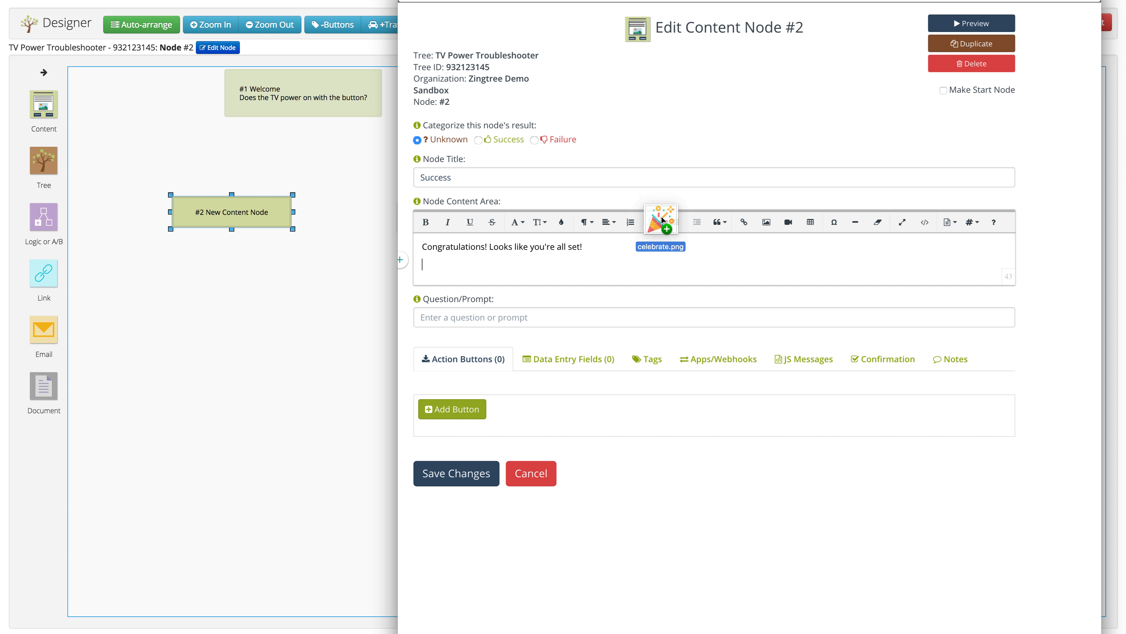
drag(661, 226, 554, 268)
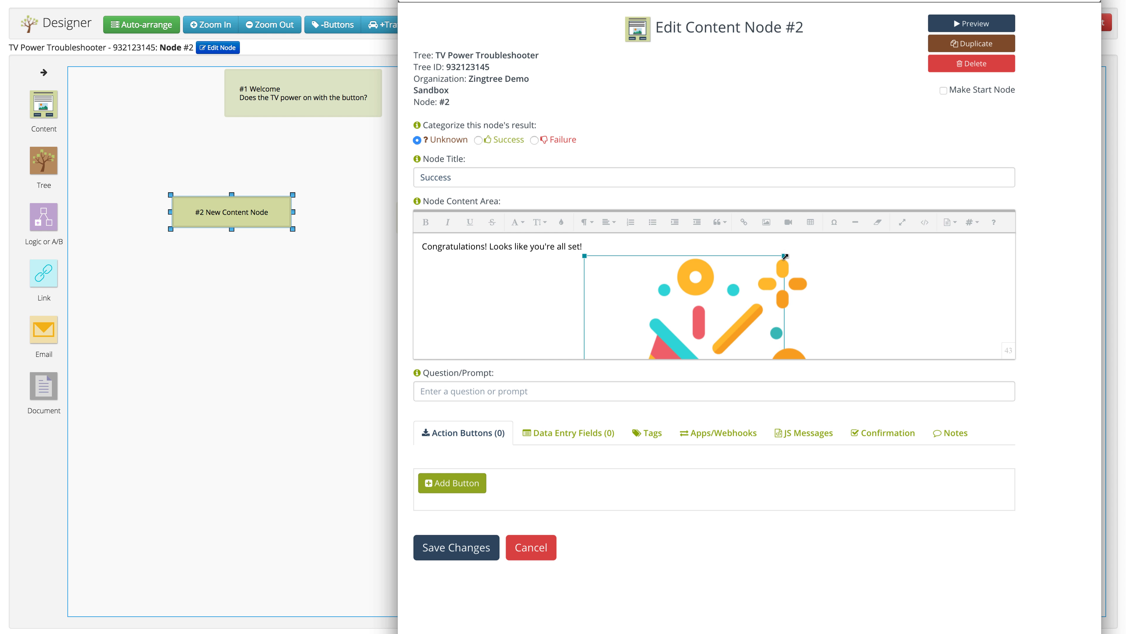
click(861, 284)
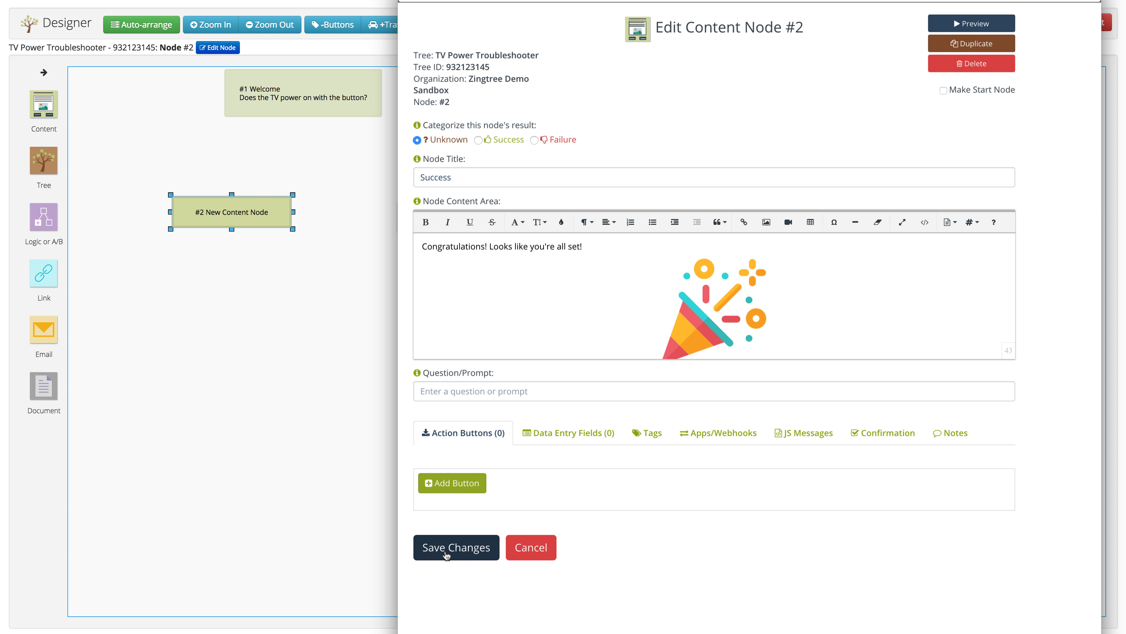
click(467, 554)
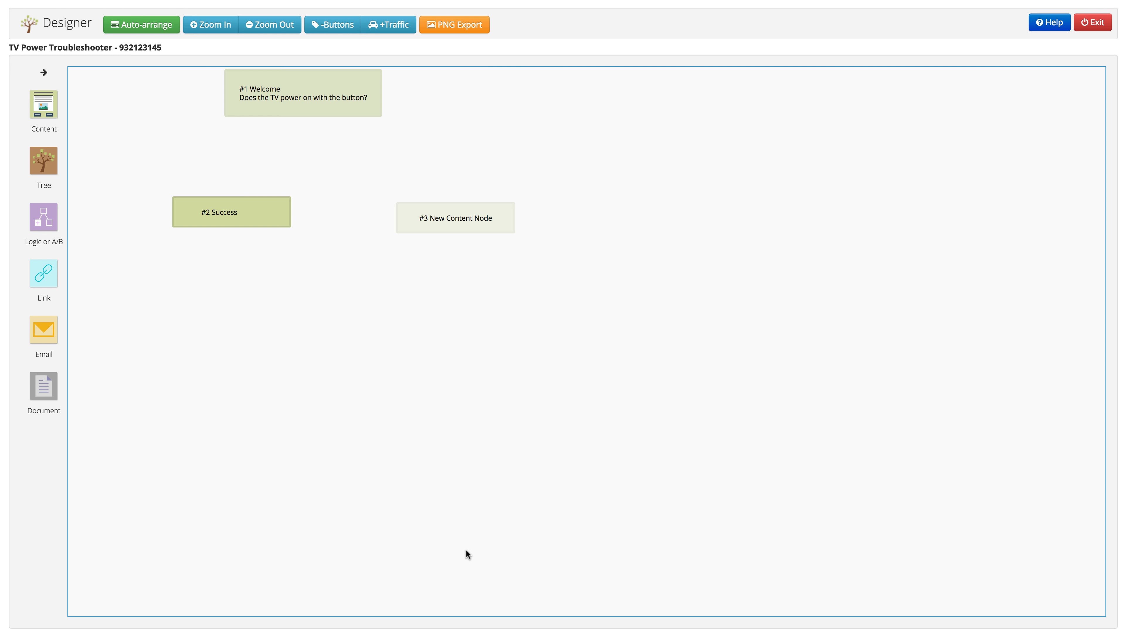
Connect Welcome node #1 to Success node #2 and label the answer button 'Yes'
mouse_move(266, 98)
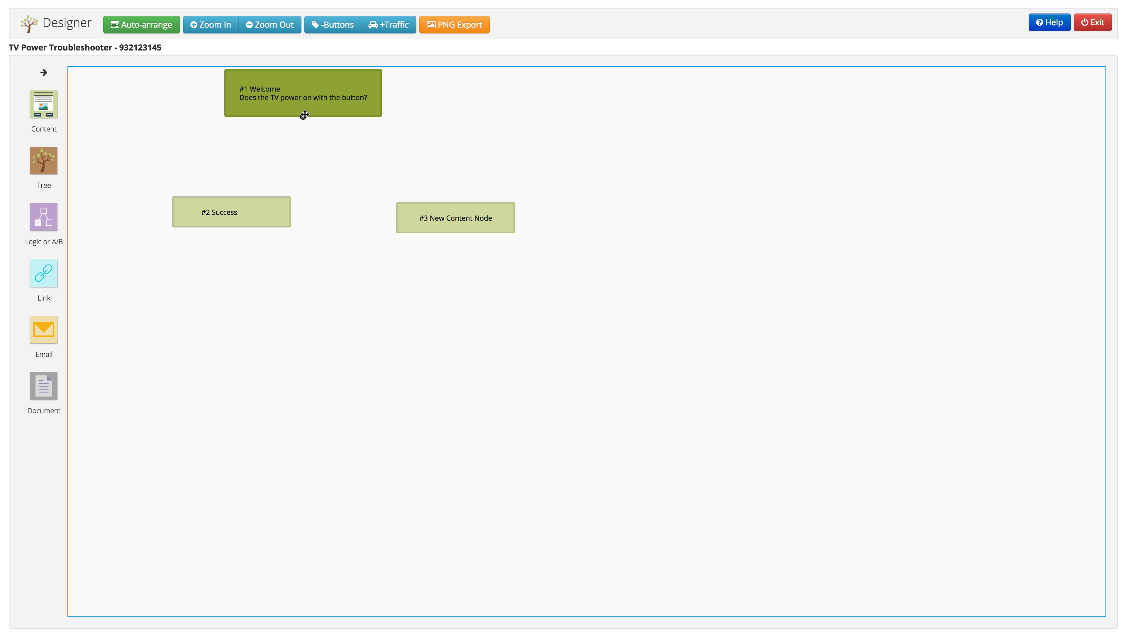
drag(304, 115, 229, 225)
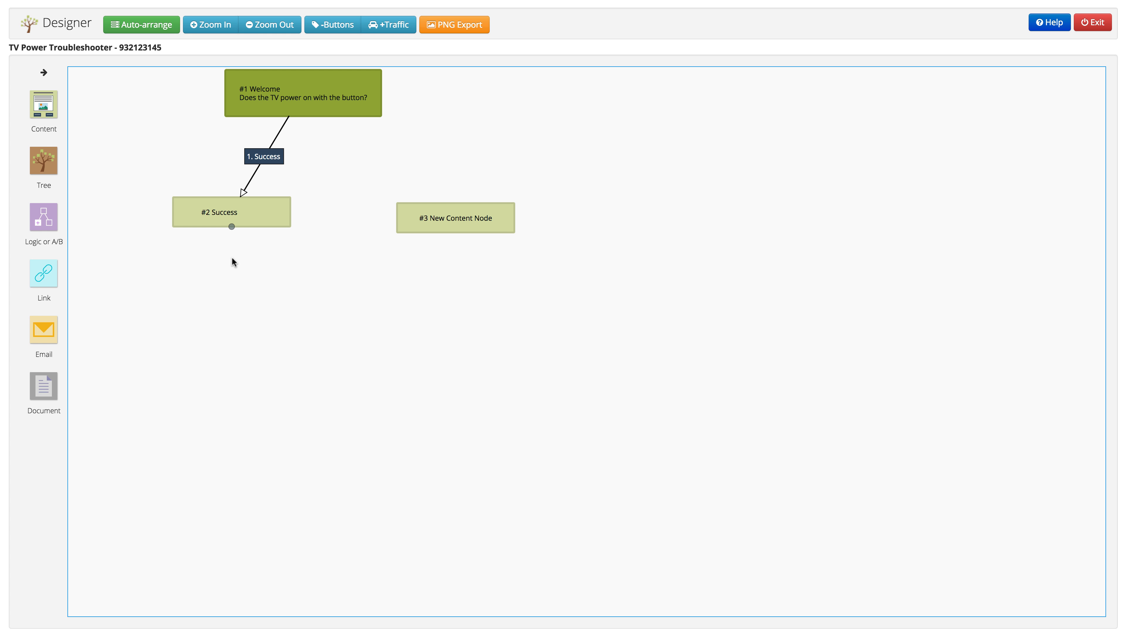
click(264, 160)
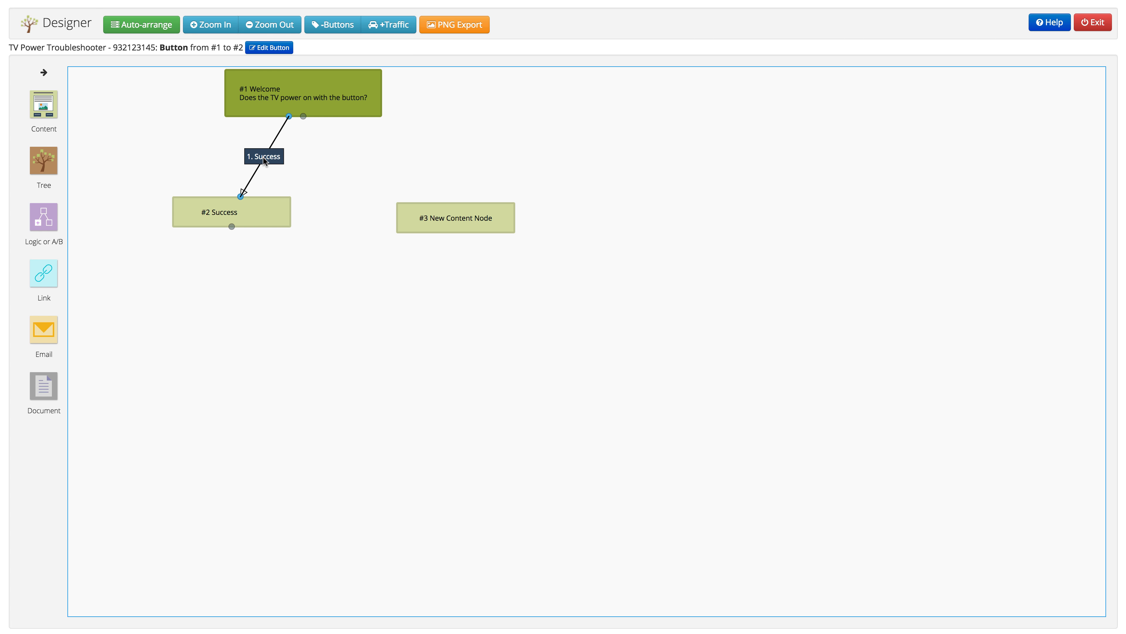
click(270, 48)
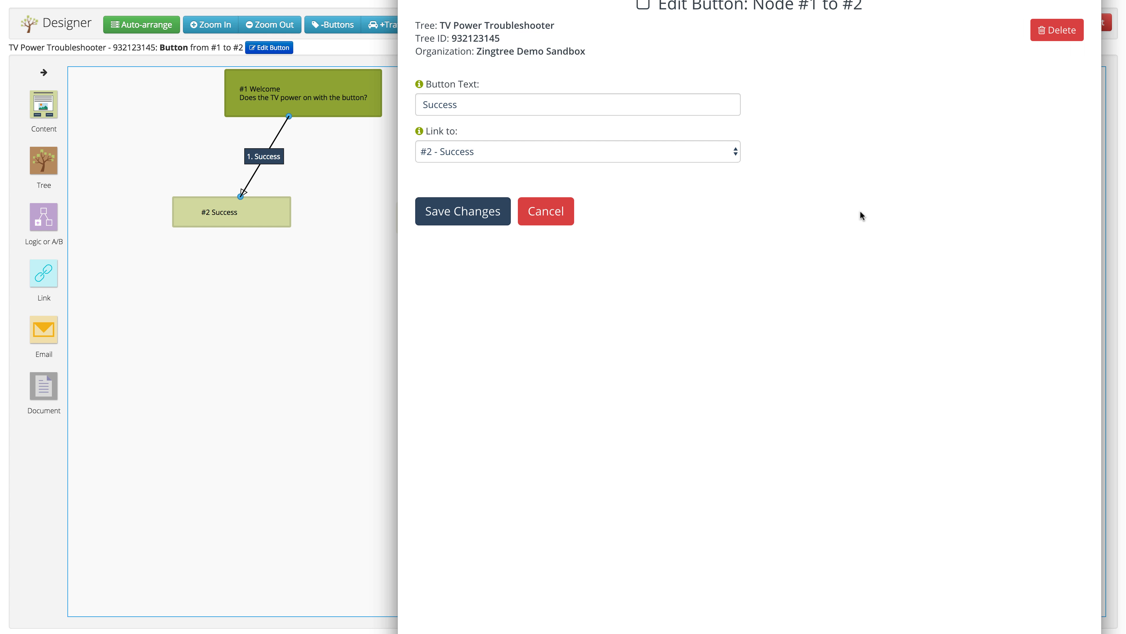
double_click(534, 104)
text(Ye)
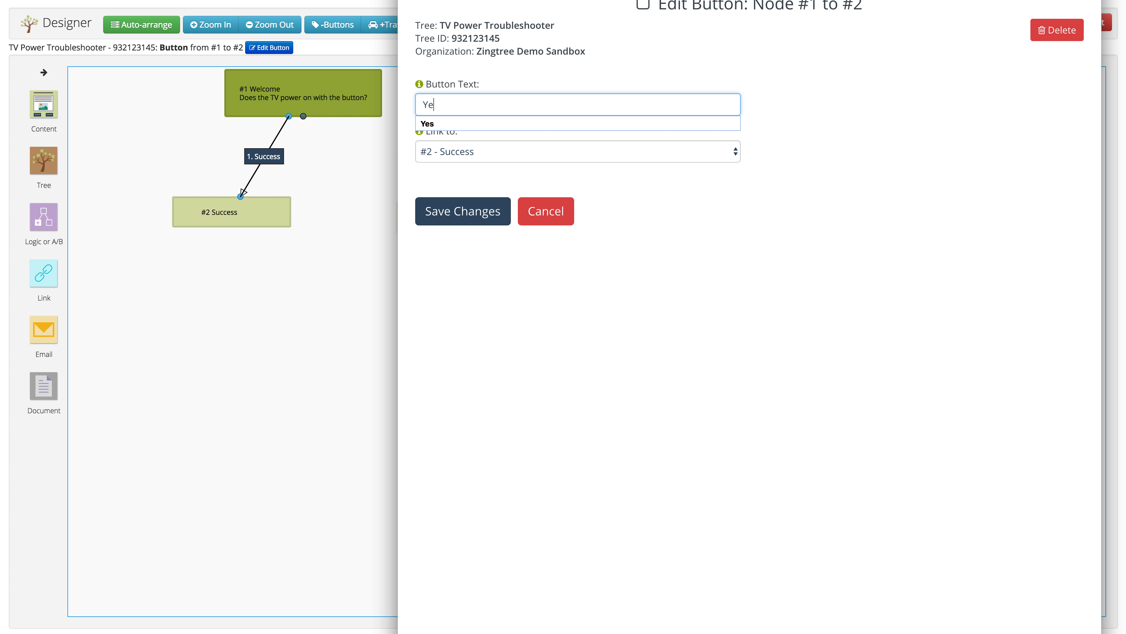
text(s)
click(479, 222)
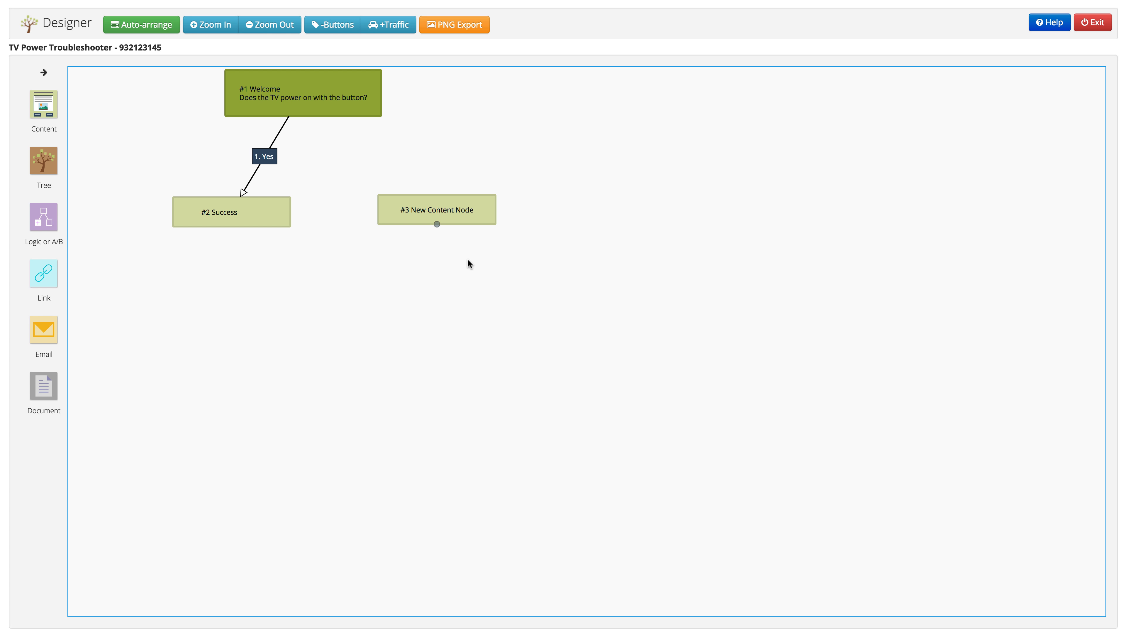
Connect Welcome node #1 to node #3 and label the answer button 'No'
click(453, 221)
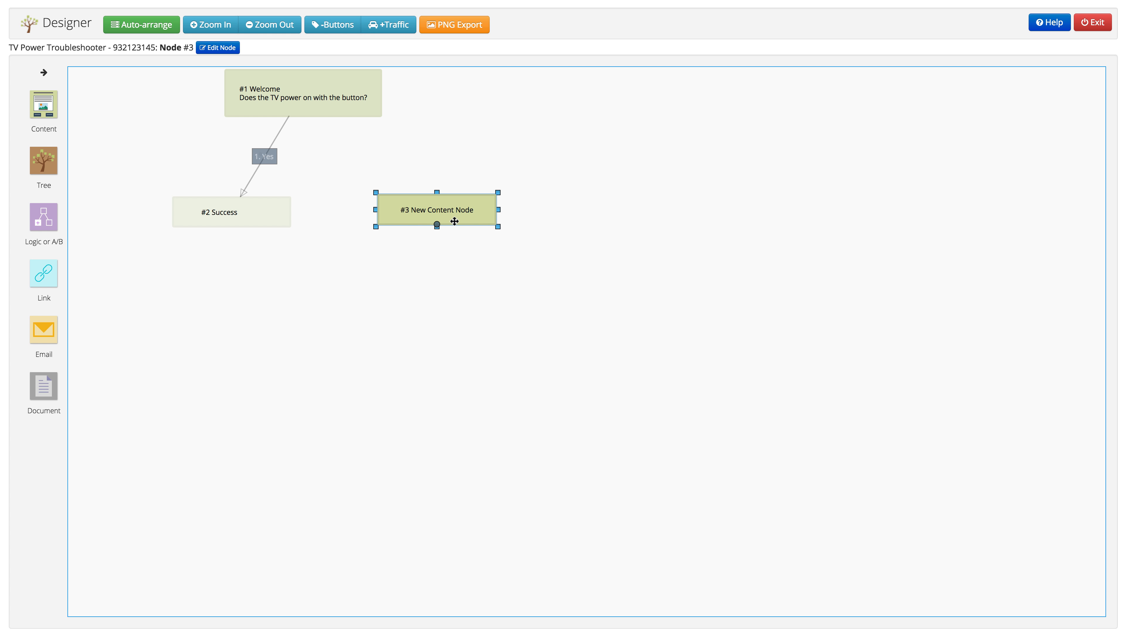
click(587, 230)
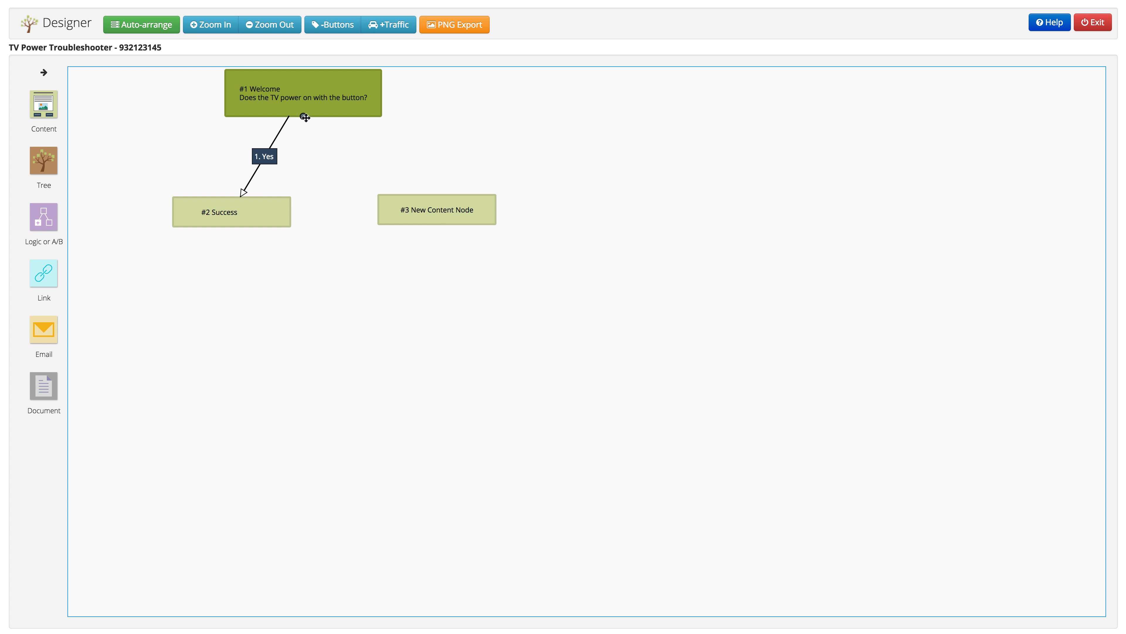
drag(304, 116, 437, 225)
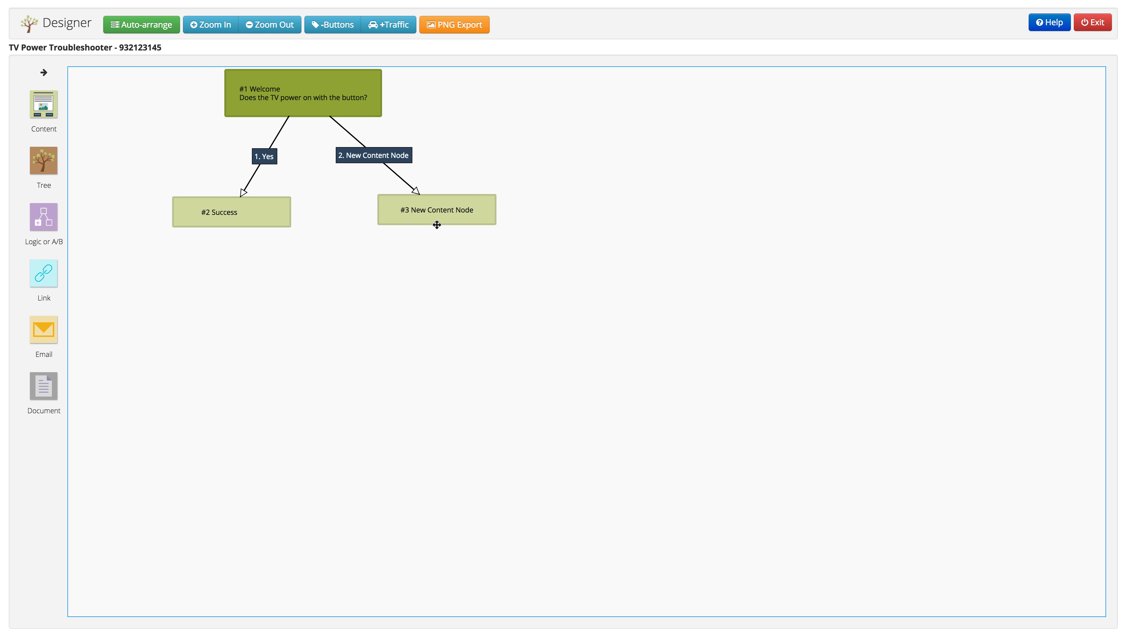
click(380, 159)
click(379, 156)
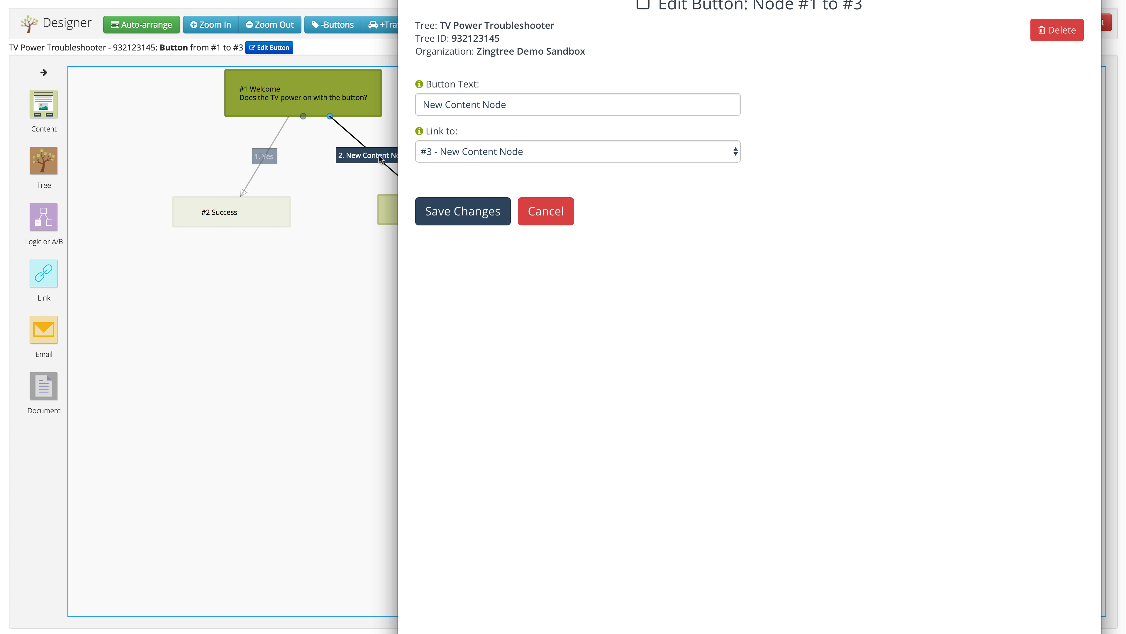
click(473, 105)
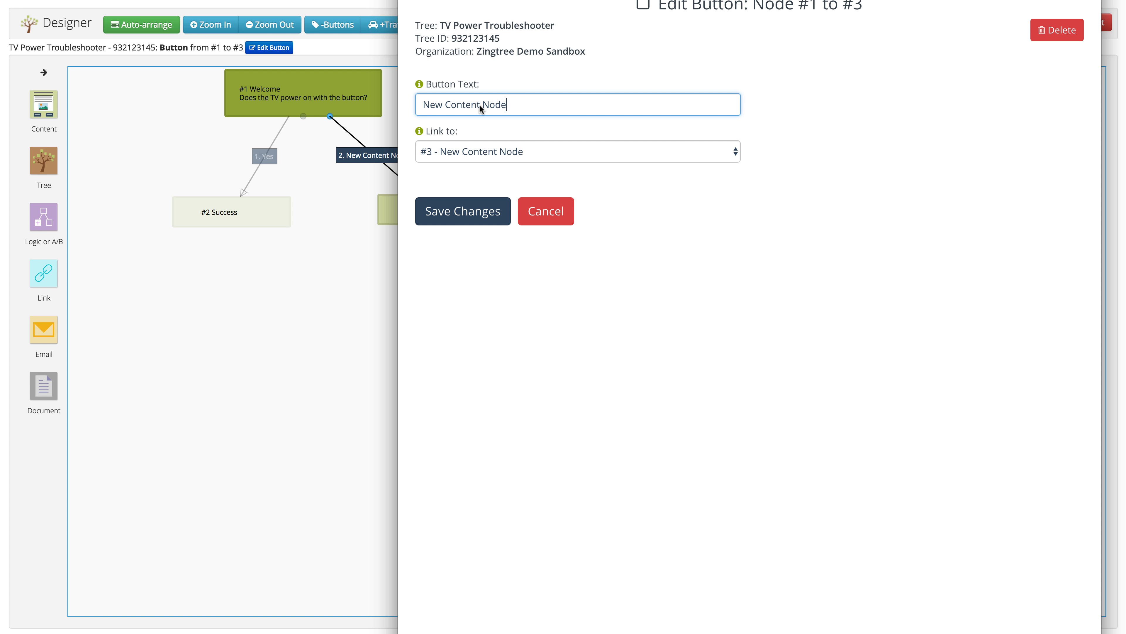
triple_click(482, 109)
text(No)
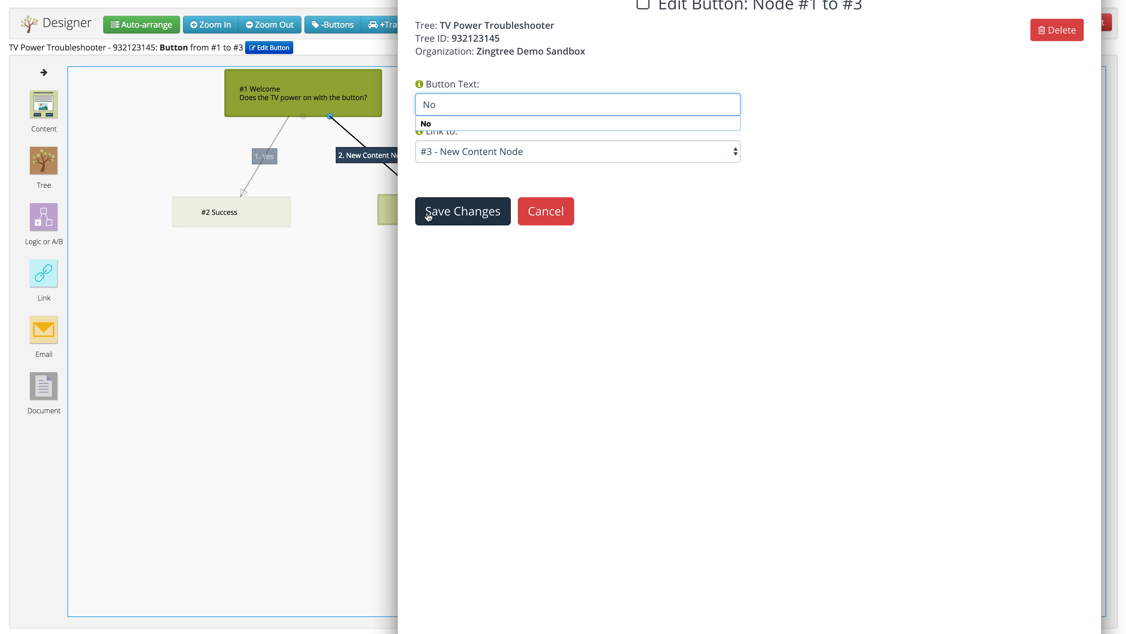
click(436, 210)
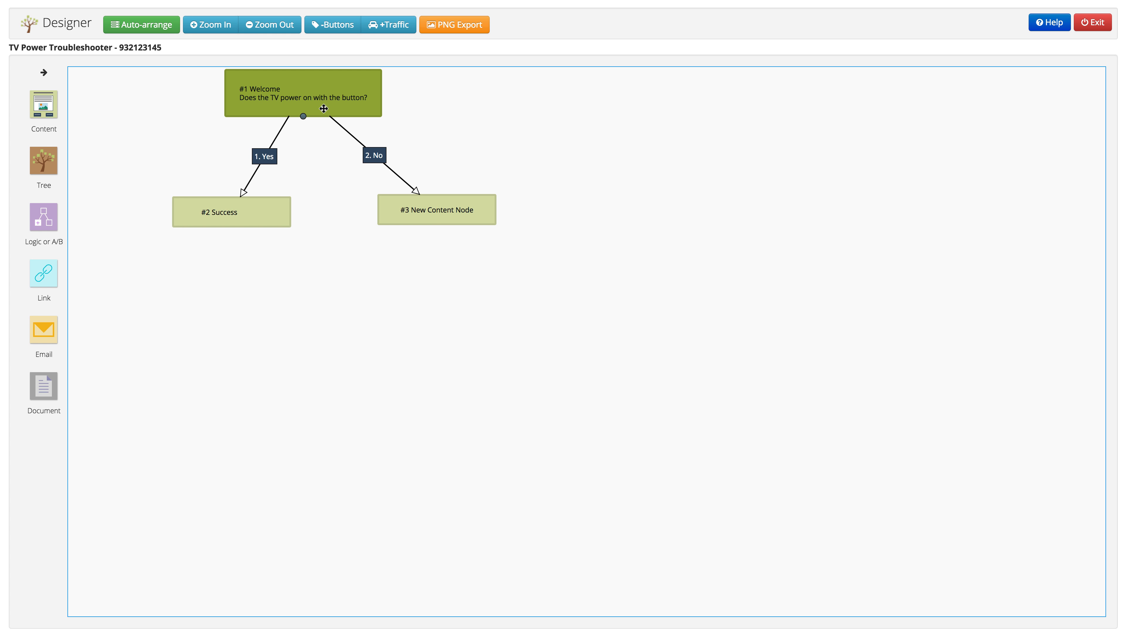
Rename node #3 to 'Check the plug'
click(469, 211)
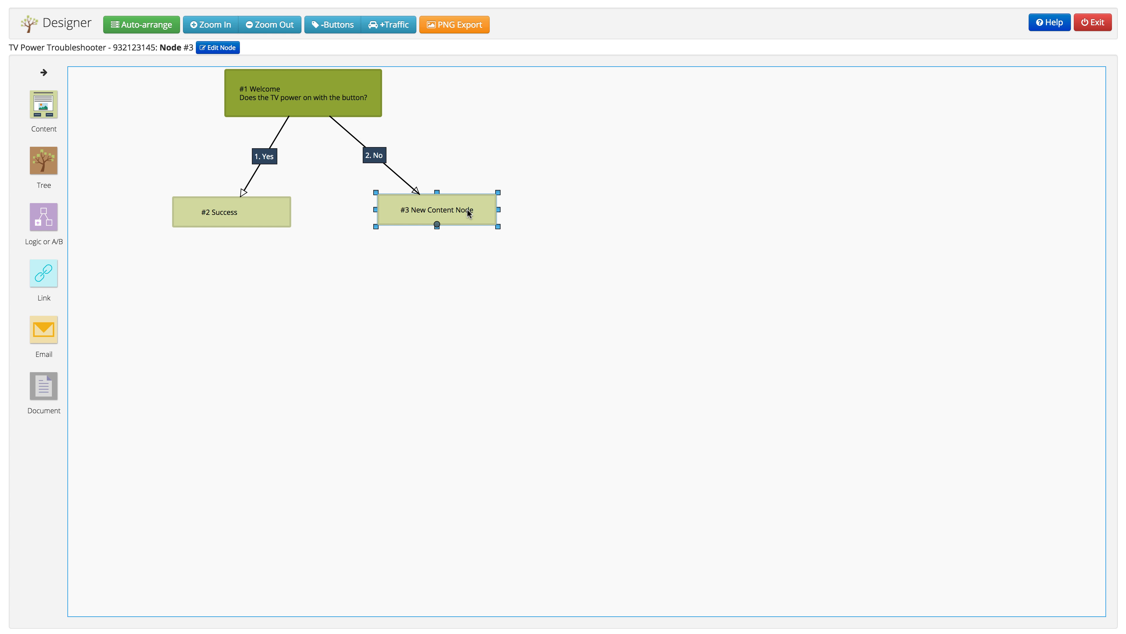
double_click(468, 209)
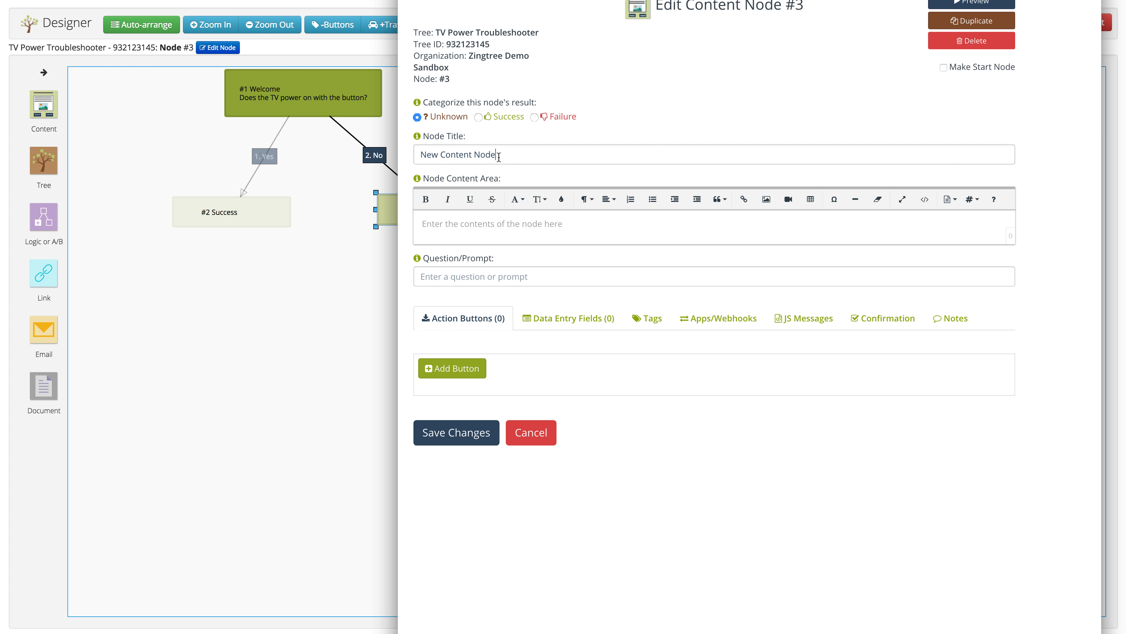
text(Check )
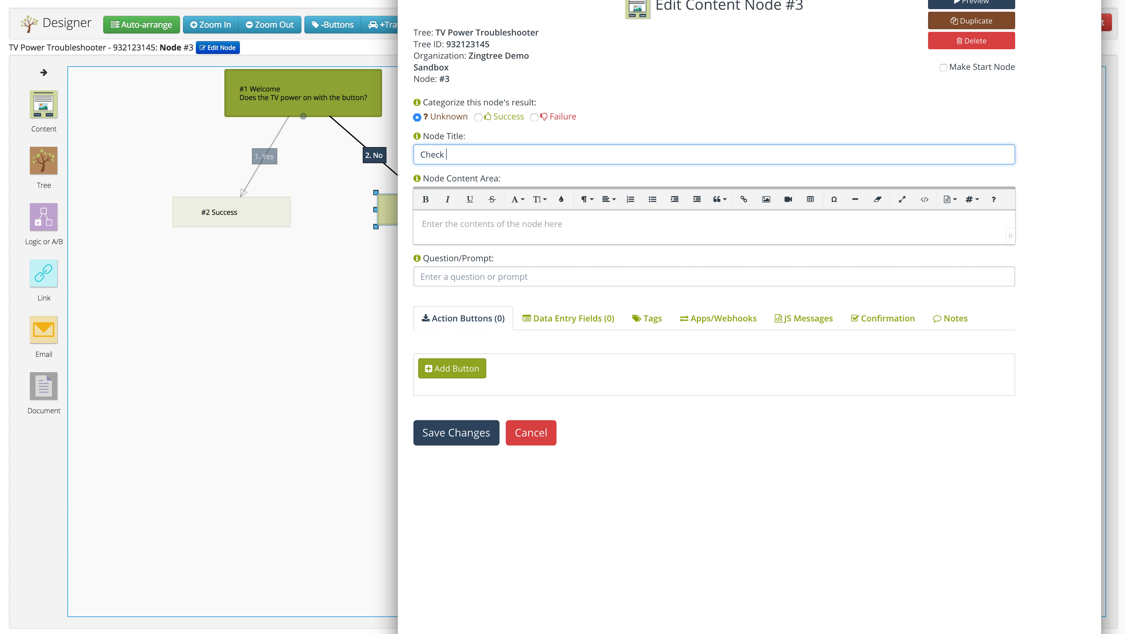
text(the plug)
key(Return)
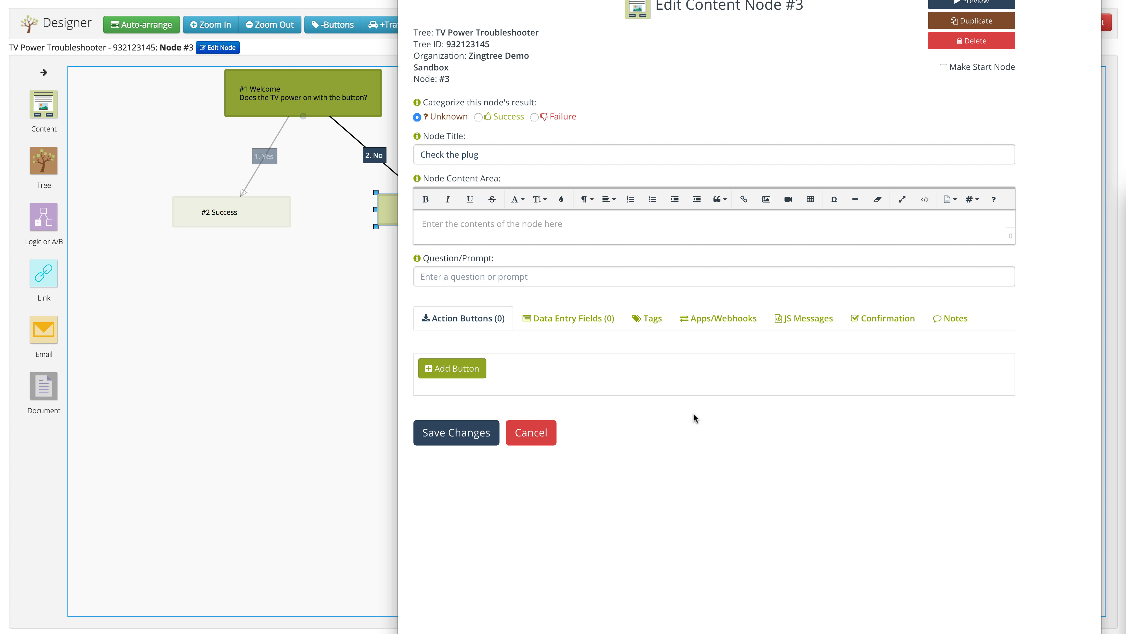
Paste the plugged-in question into the node content and add the outlet.jpg photo below it
click(460, 224)
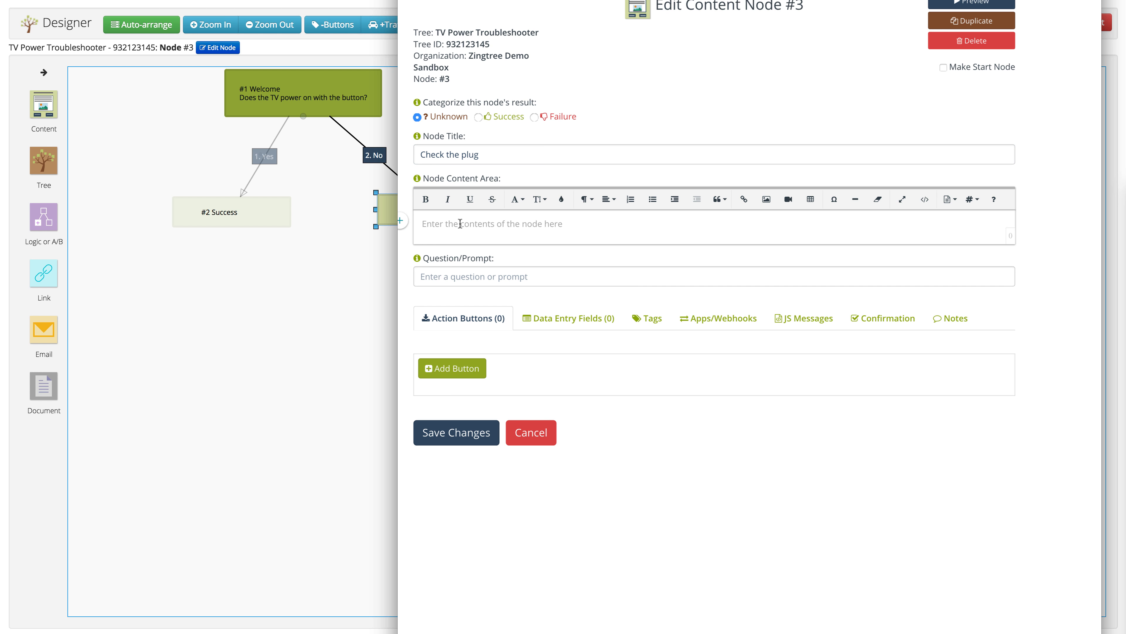
text(Is the TV properly plugged in to the outlet?)
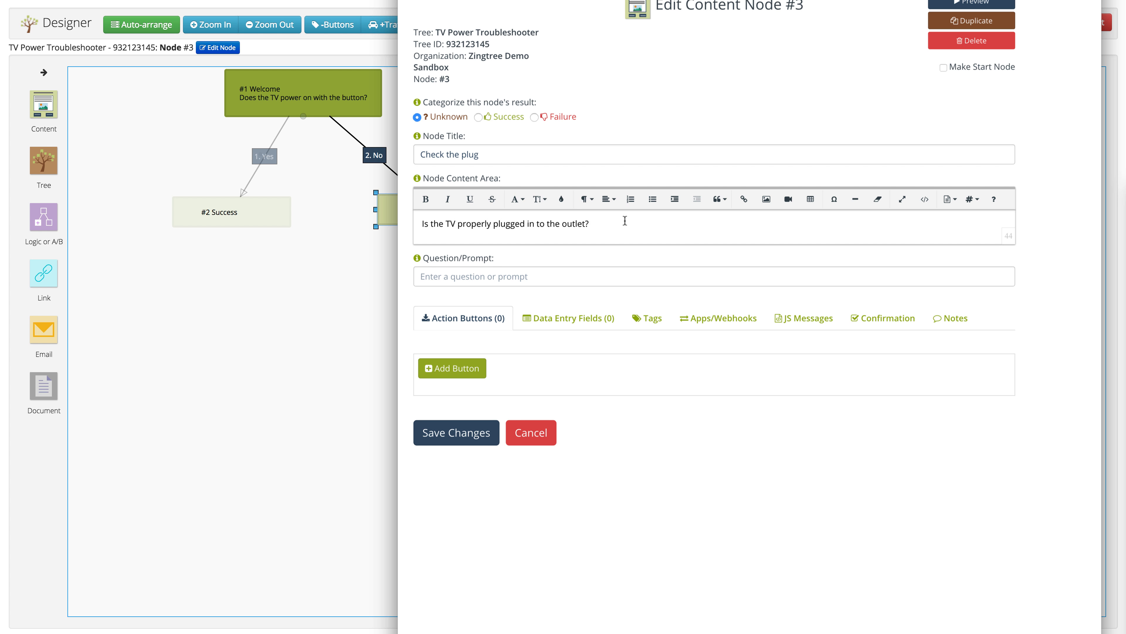
key(Return)
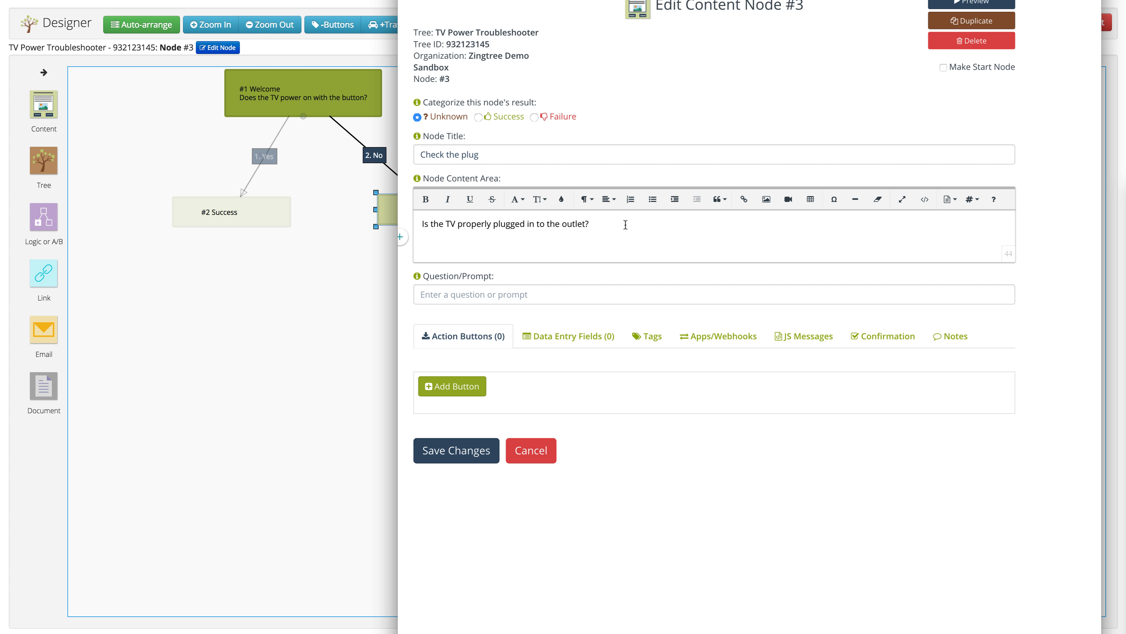
drag(770, 235, 757, 355)
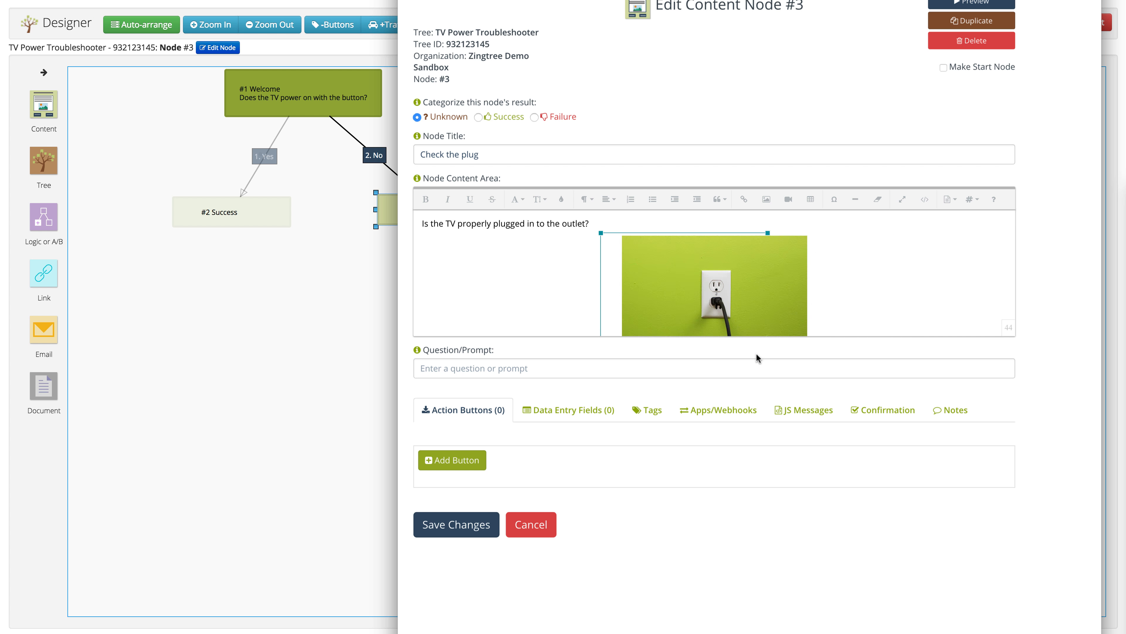
click(933, 269)
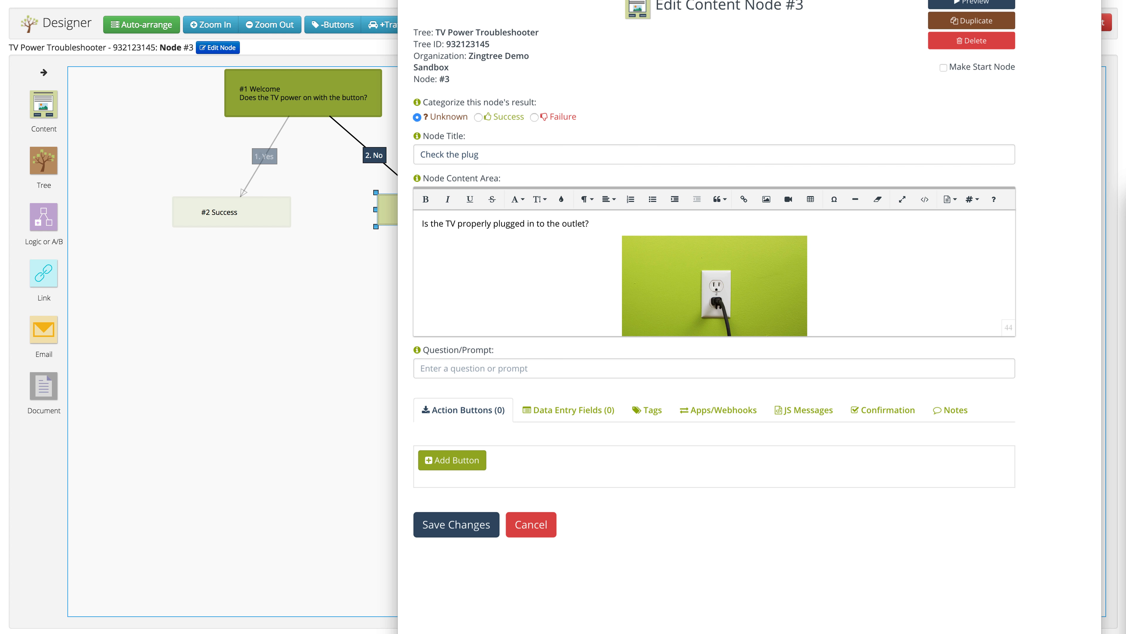
Set the question prompt to 'Does the TV power on now?' and save the node
click(496, 368)
text(Does the TV power on now?)
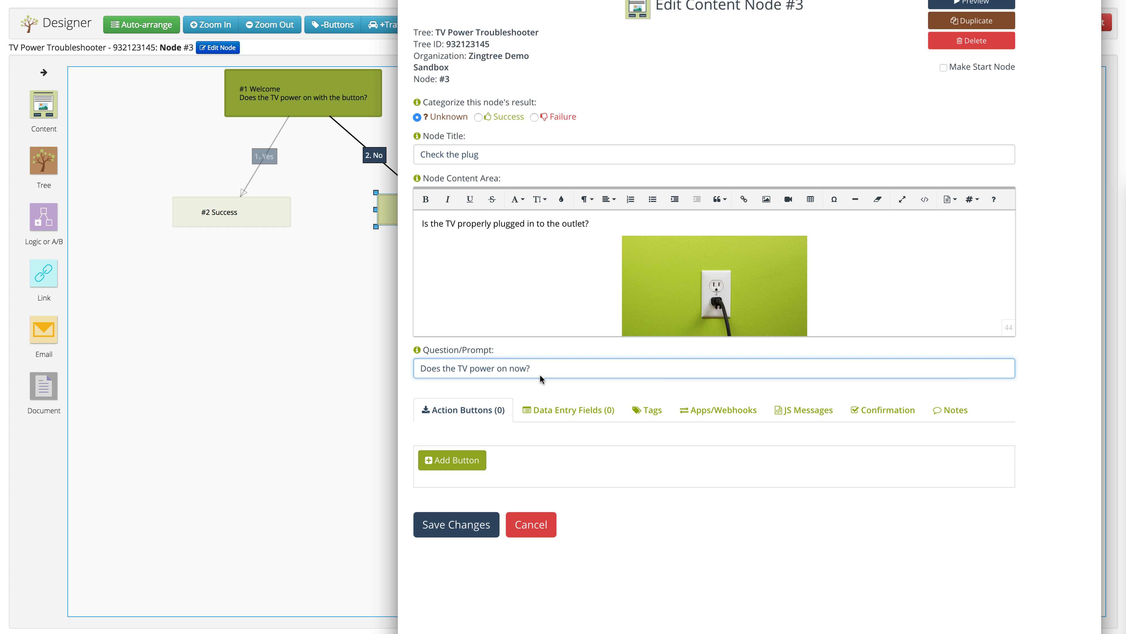
click(635, 613)
click(454, 525)
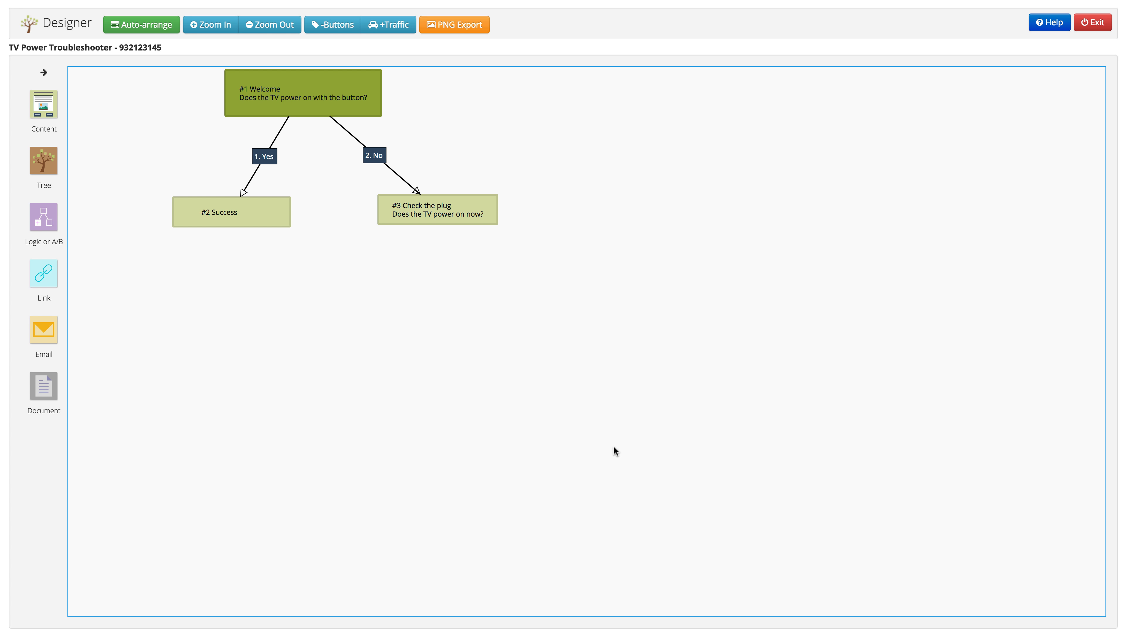
Connect node #3 Check the plug to the Success node #2
mouse_move(231, 206)
scroll(216, 227, right, 1)
scroll(334, 279, left, 1)
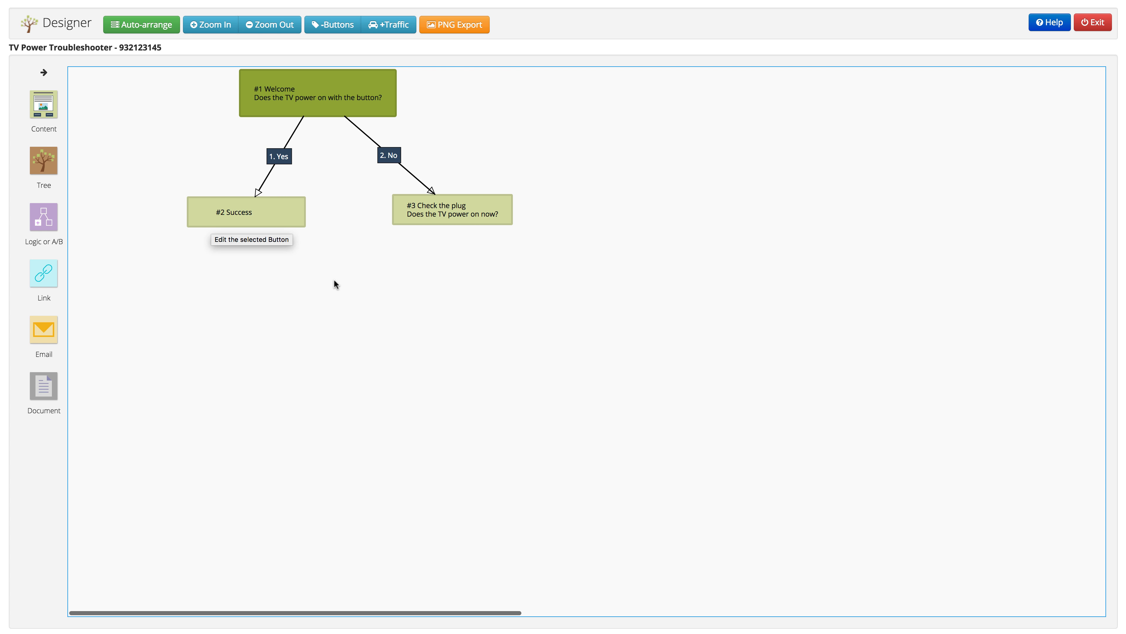
mouse_move(471, 208)
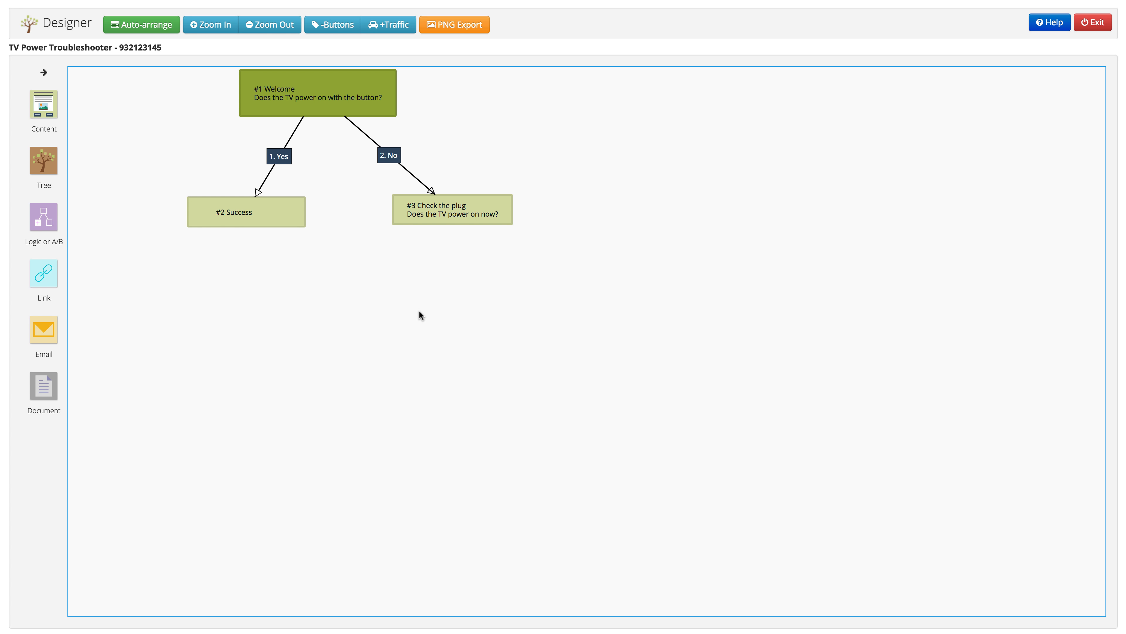
drag(452, 224, 246, 227)
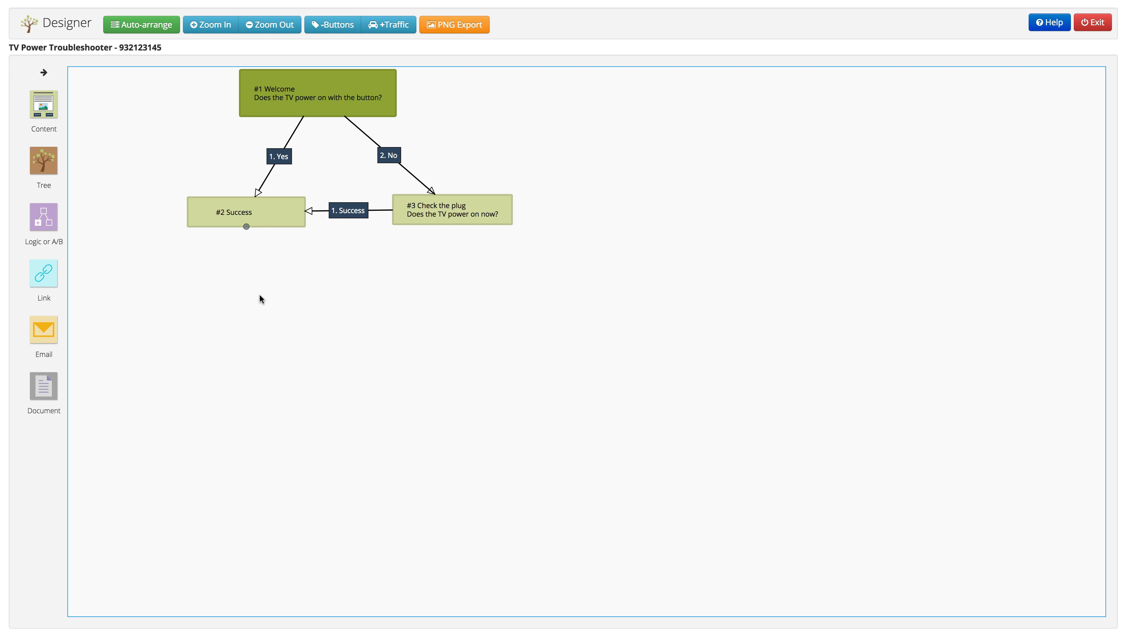
Change the new connection's button text to 'Yes' and save it
click(349, 216)
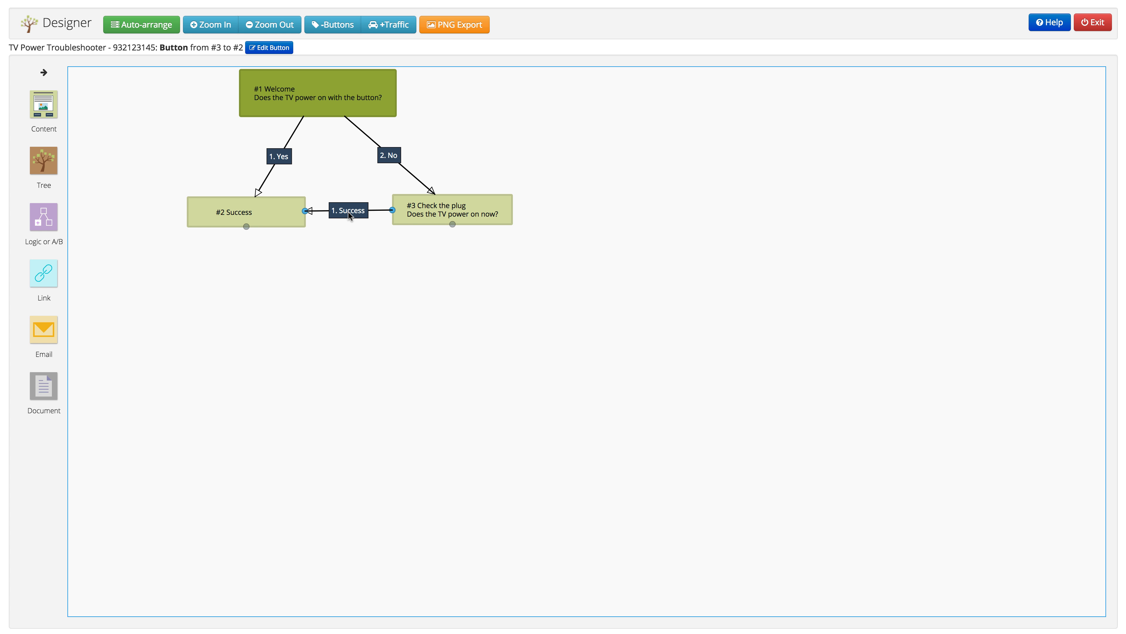
click(270, 49)
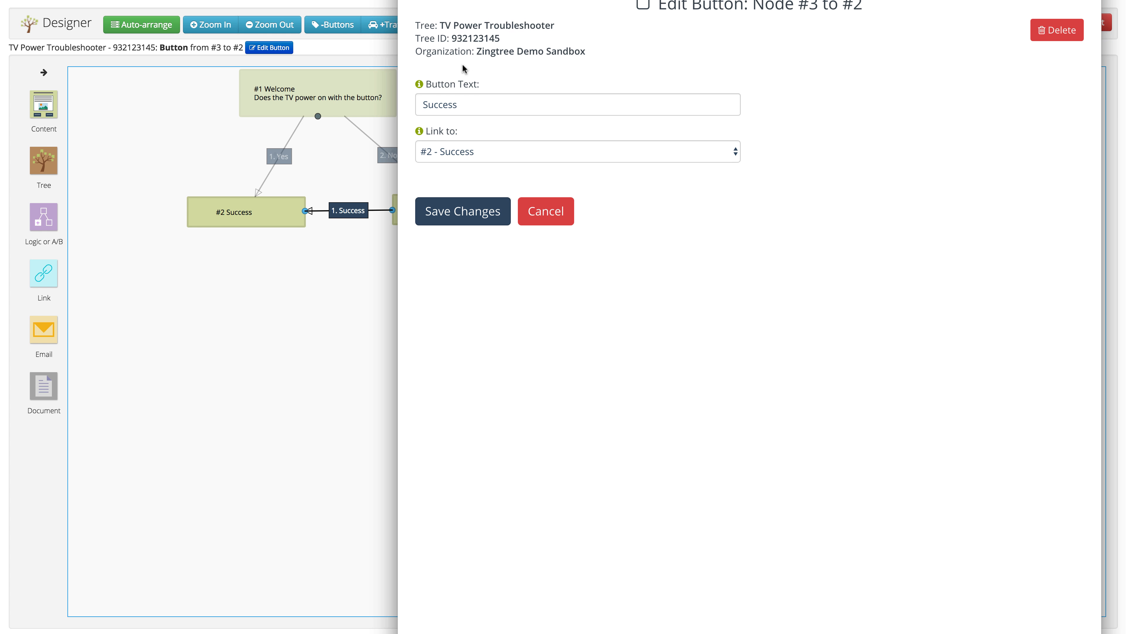
double_click(473, 106)
text(yes)
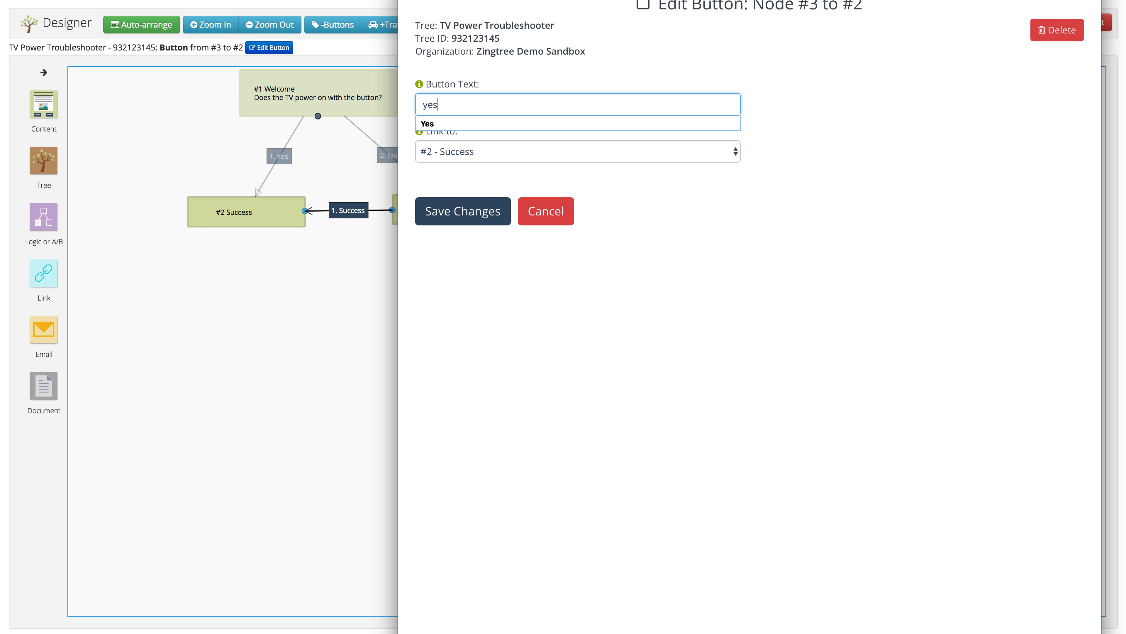
click(431, 126)
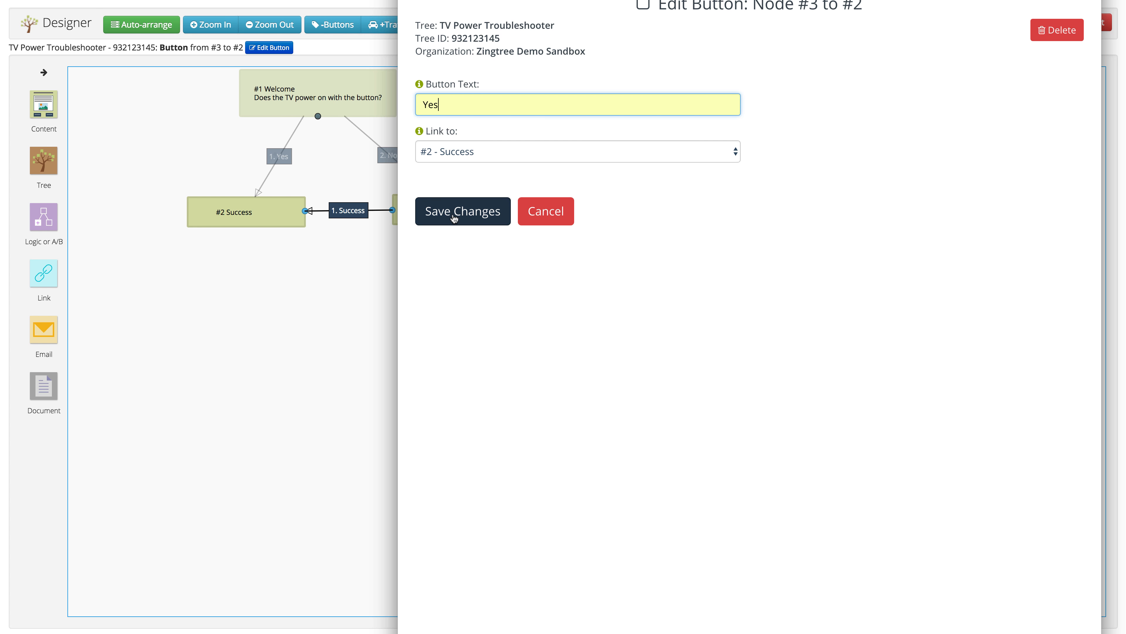
click(462, 211)
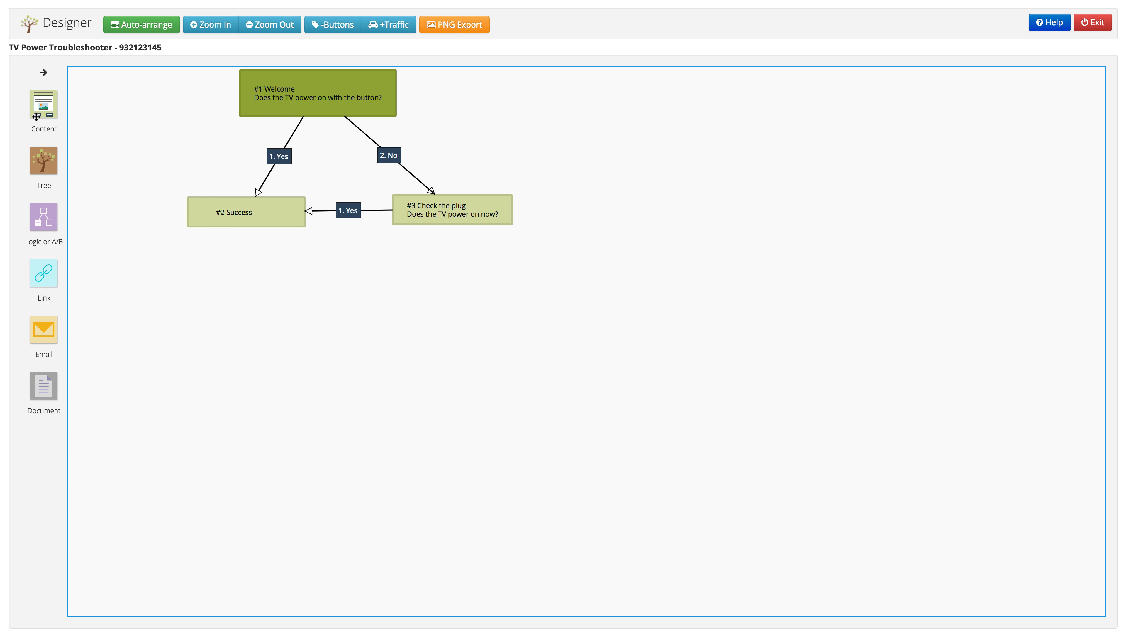
Drop a new content node #4 on the canvas, link Check the plug to it, and label the button 'No'
drag(42, 103, 460, 318)
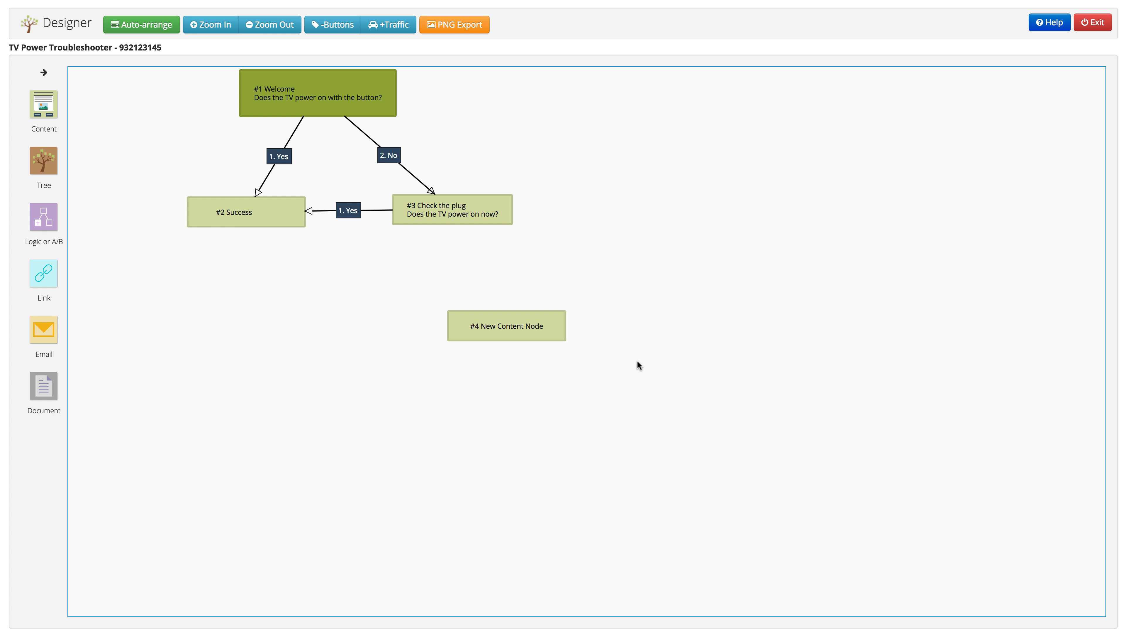
drag(452, 224, 505, 337)
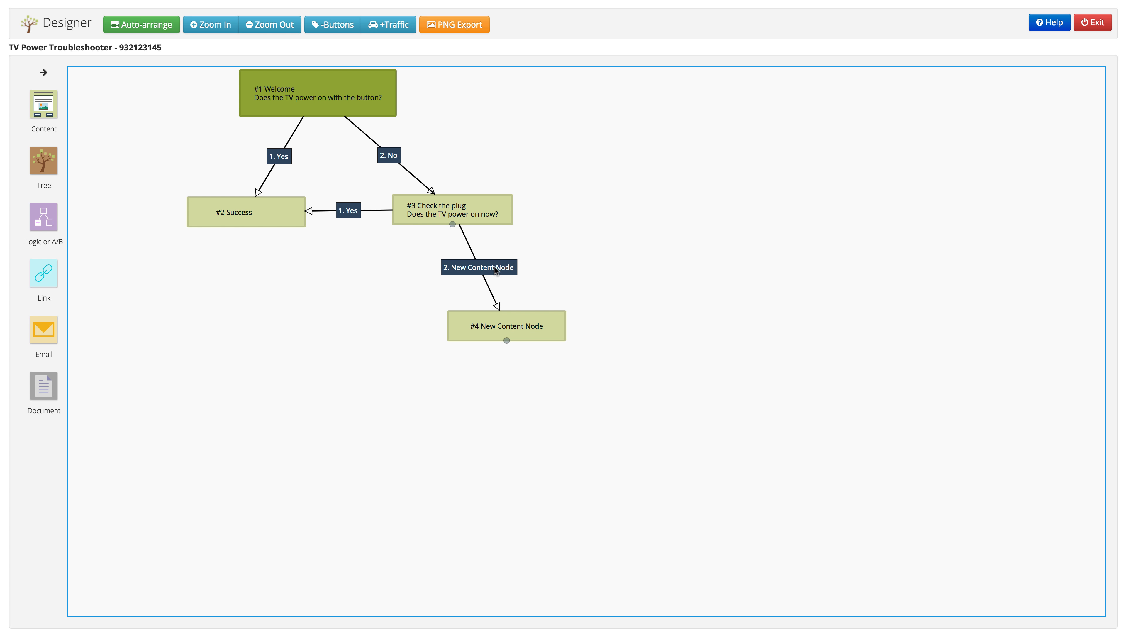
click(269, 47)
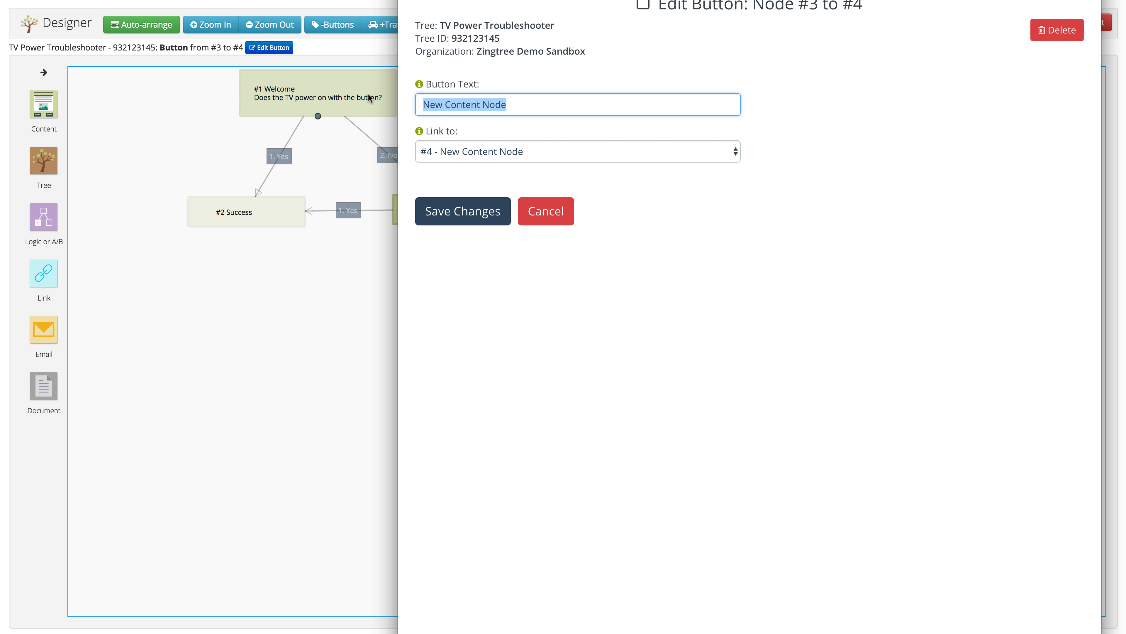
text(No)
click(483, 213)
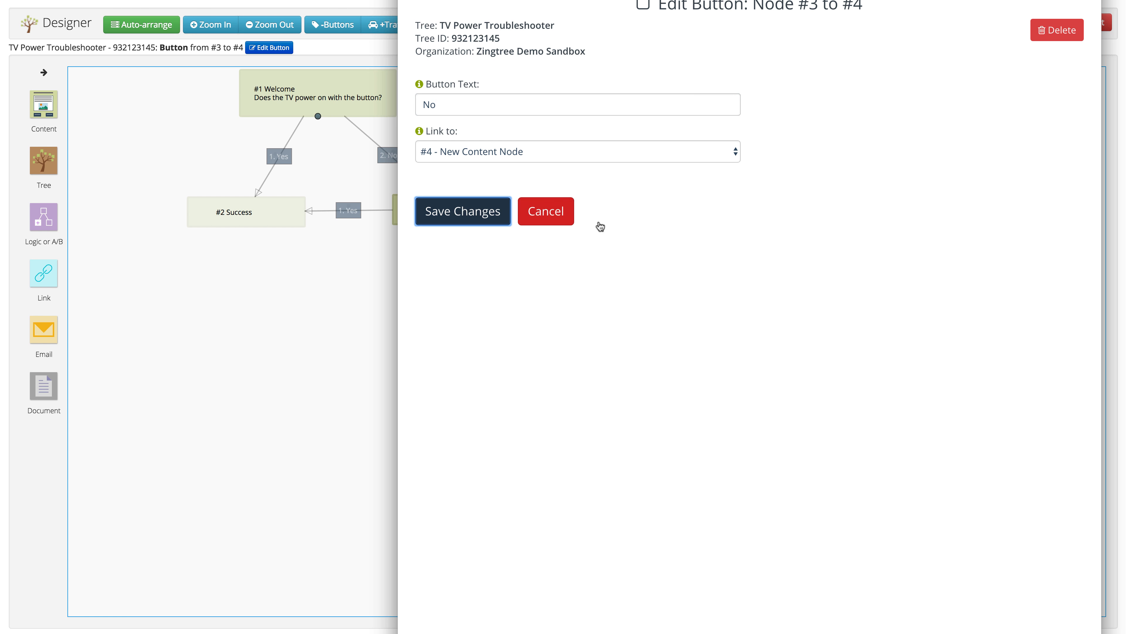
click(529, 328)
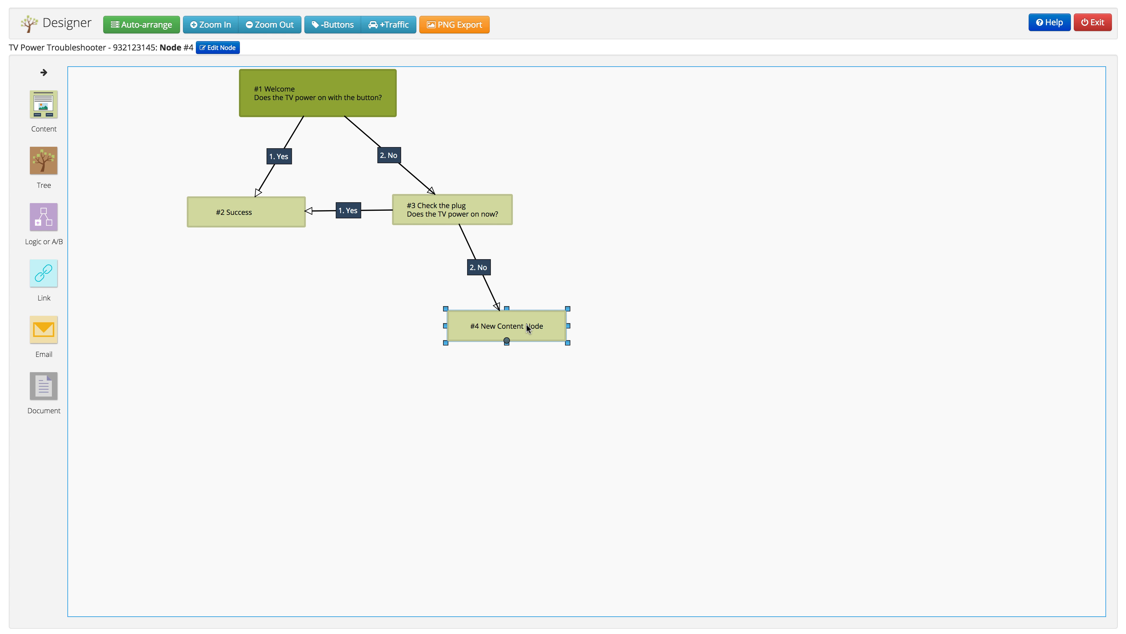
Title node #4 'Failure'
double_click(529, 328)
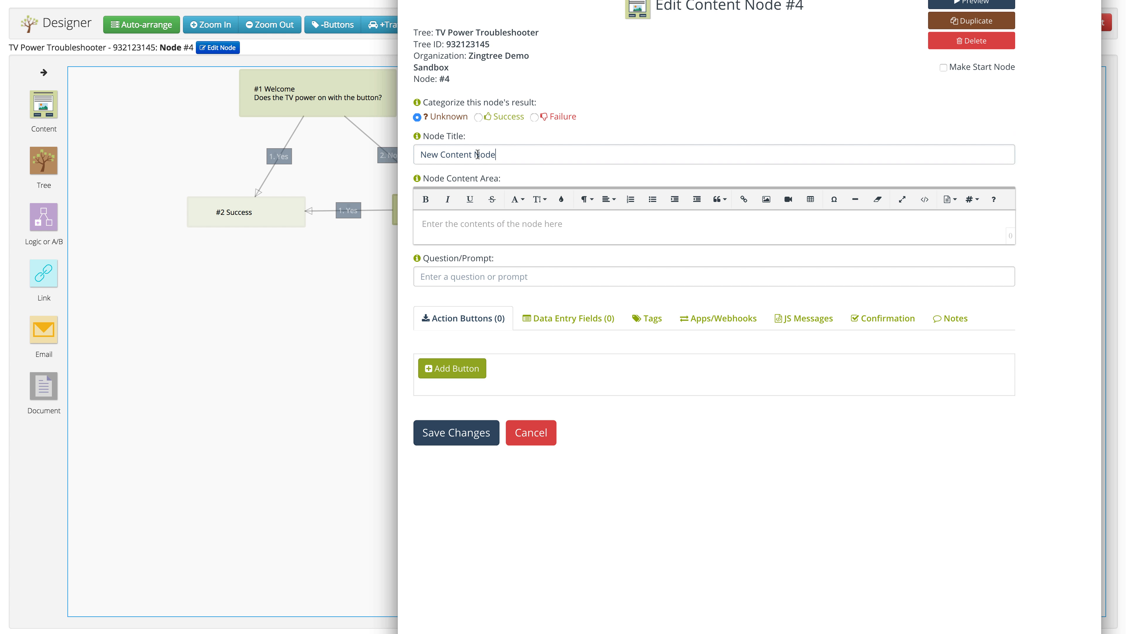
text(Failure)
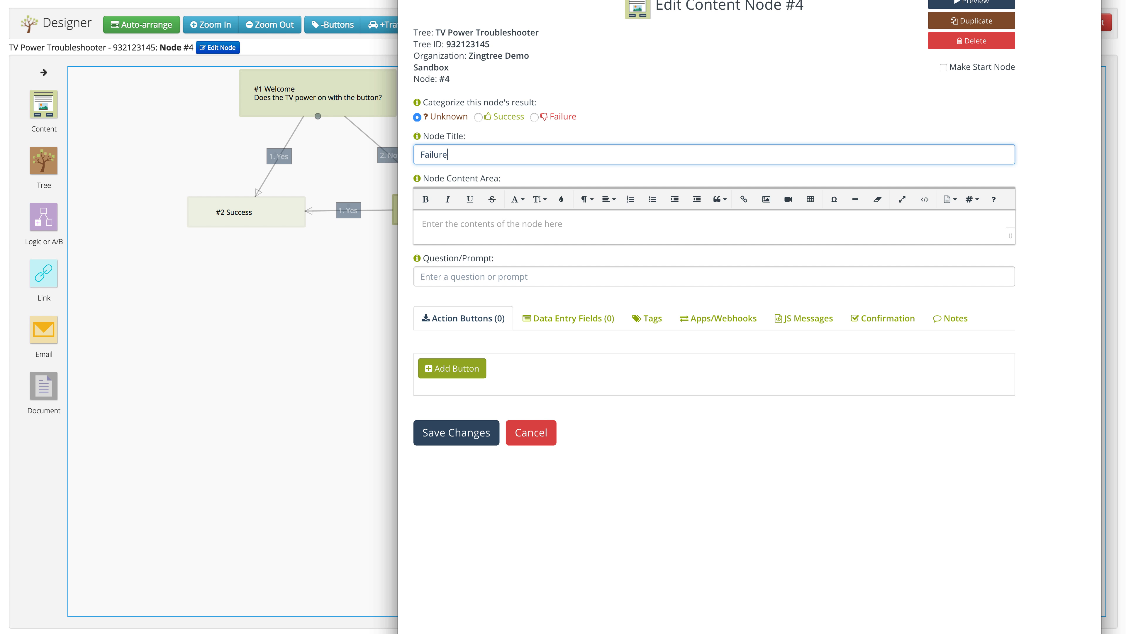
key(Tab)
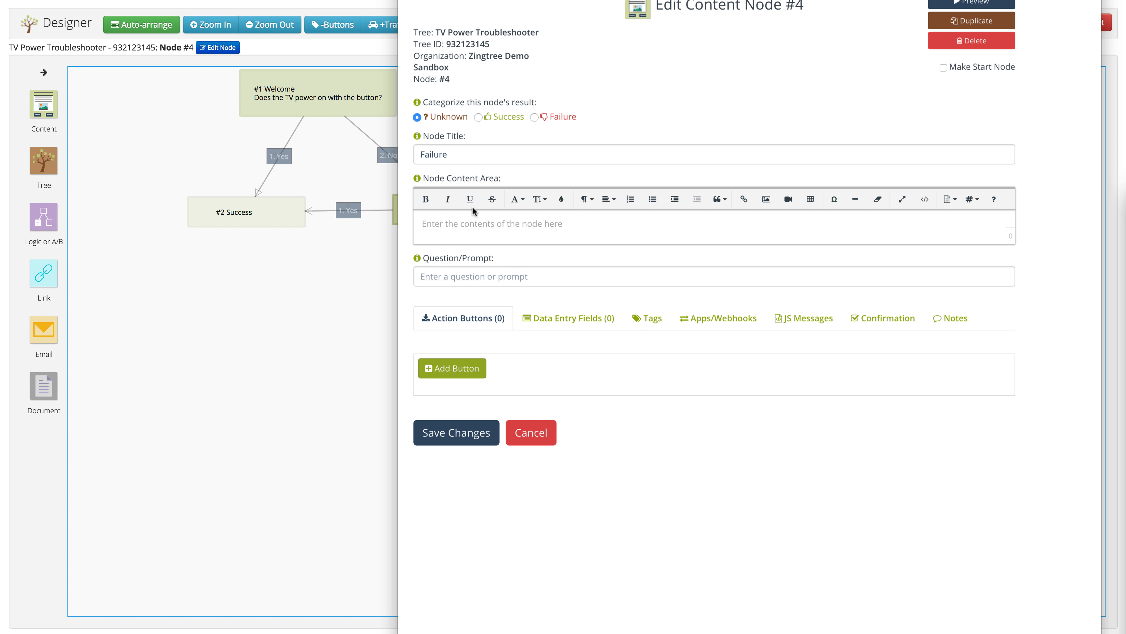
Paste the repair-or-replacement instructions, add the cardboard box image below, and save the node
click(449, 220)
text(Instructions for sending in the TV for repair or replacement…)
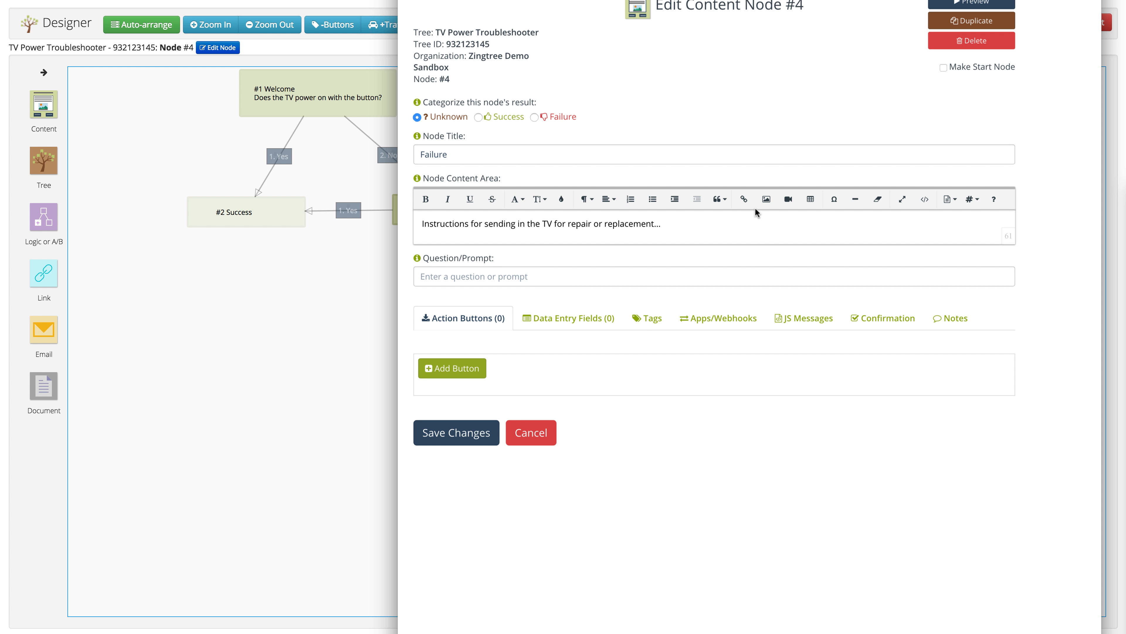
key(Return)
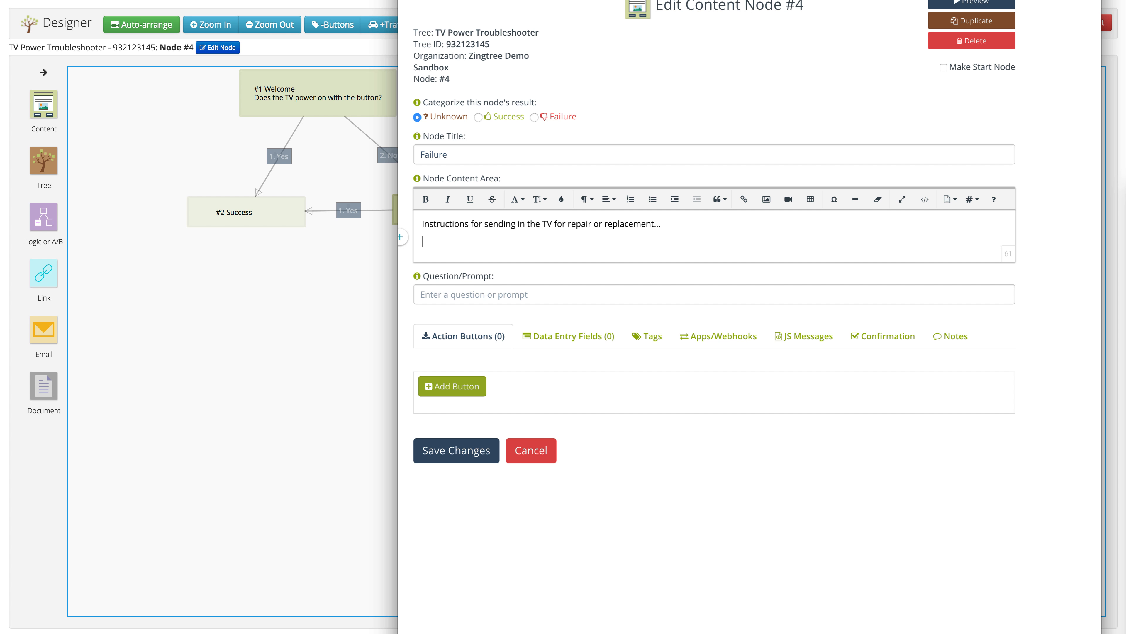
drag(859, 229, 484, 244)
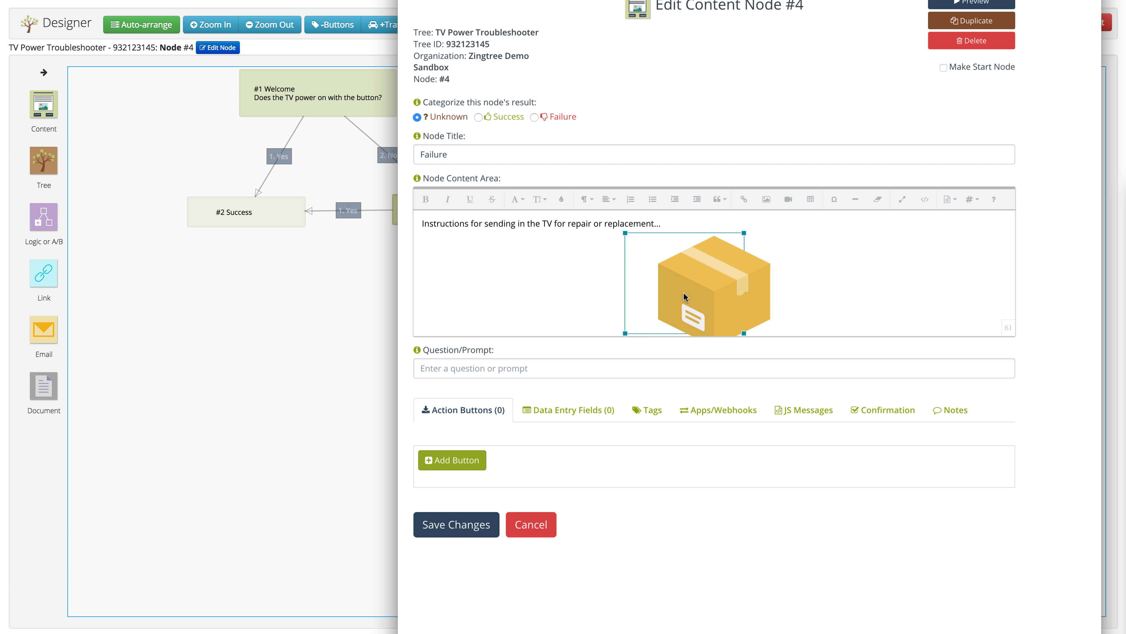
click(870, 263)
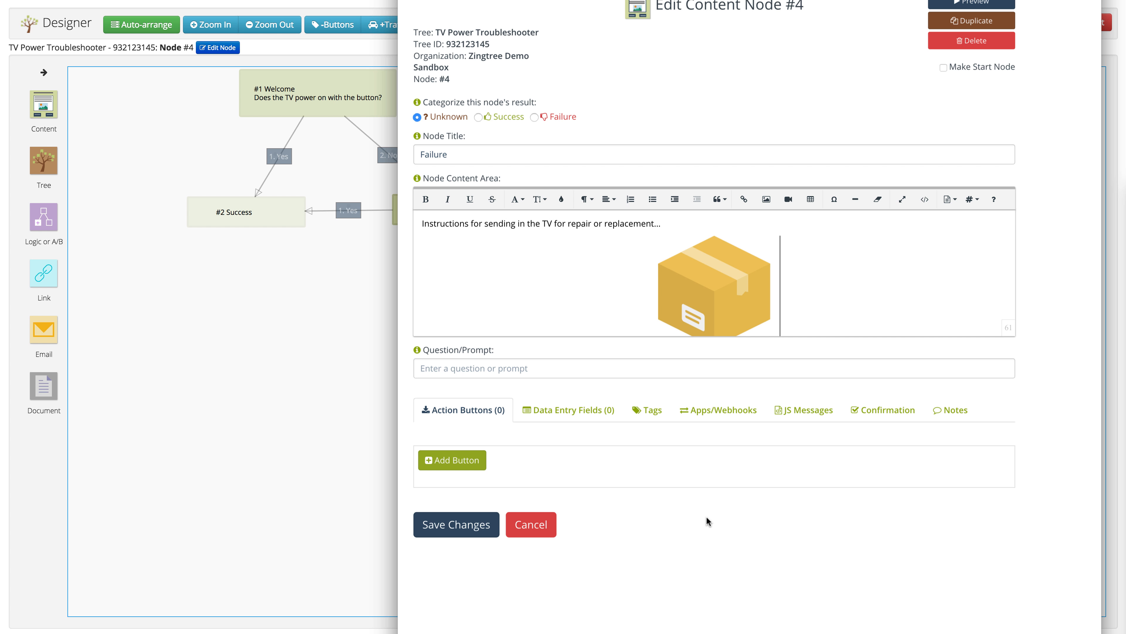
click(457, 525)
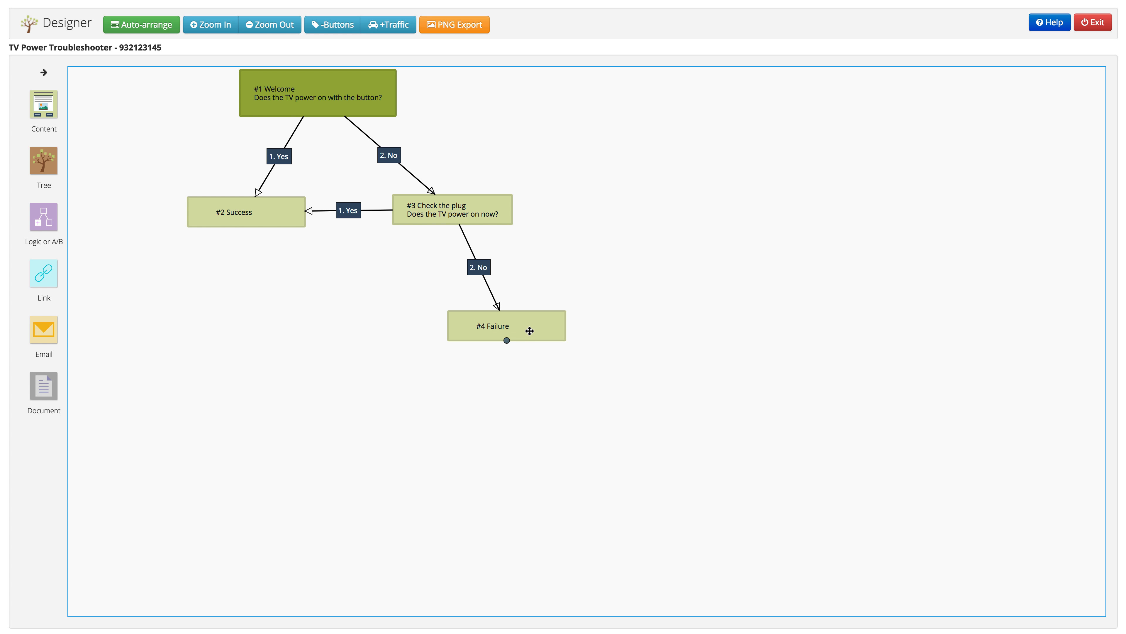
Move the Failure, Success and Welcome nodes into evenly spaced positions on the canvas
drag(507, 342, 513, 320)
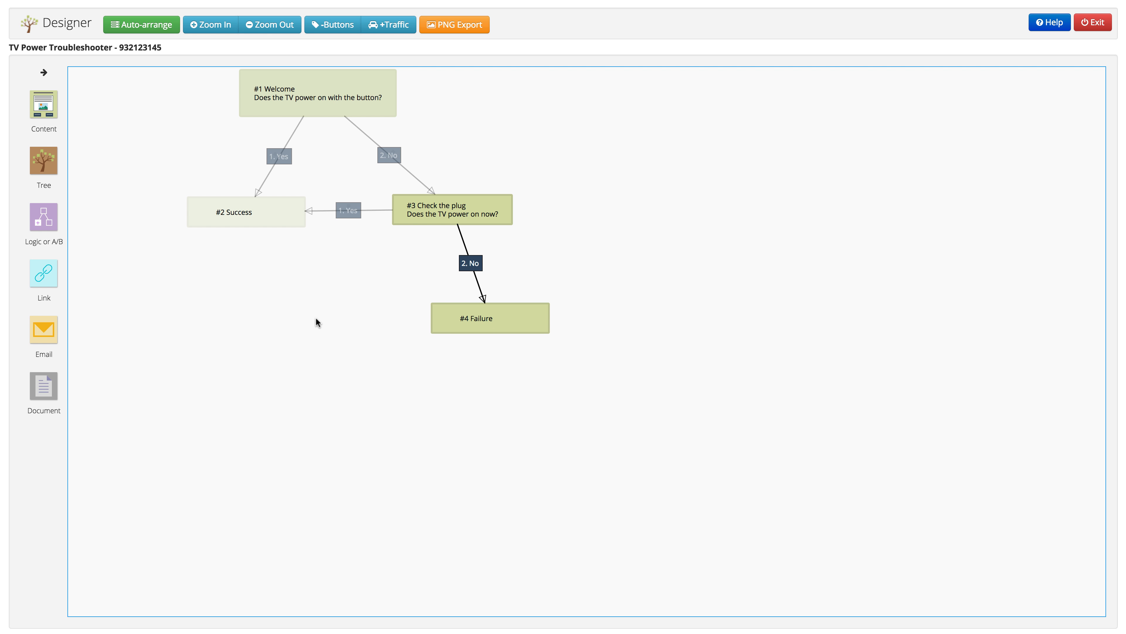
drag(280, 219, 258, 232)
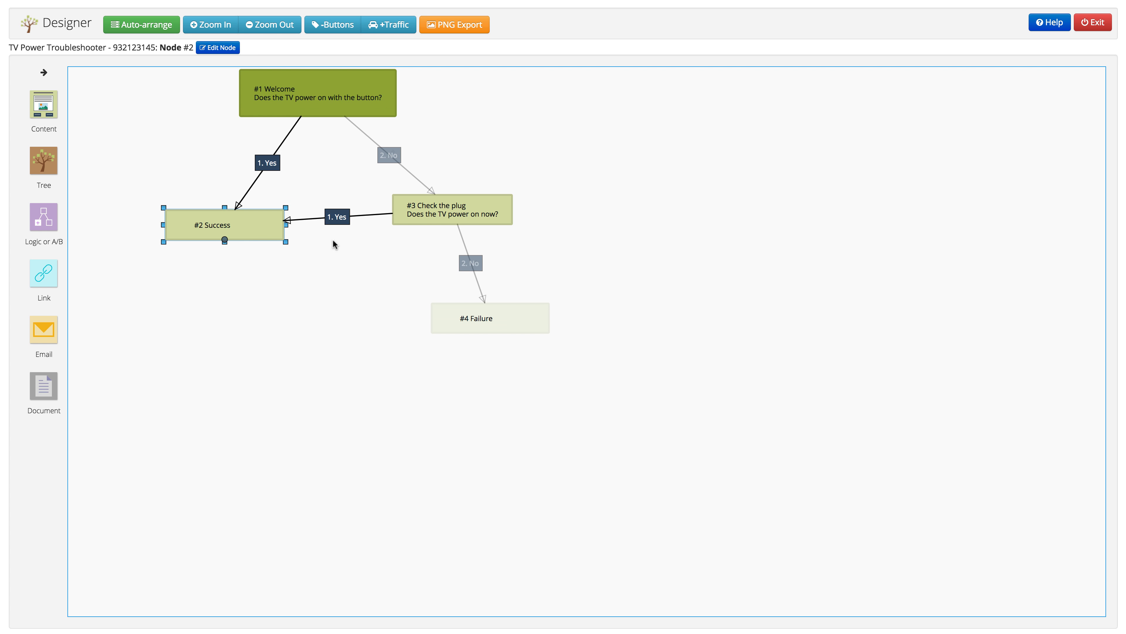
click(521, 177)
drag(372, 88, 406, 86)
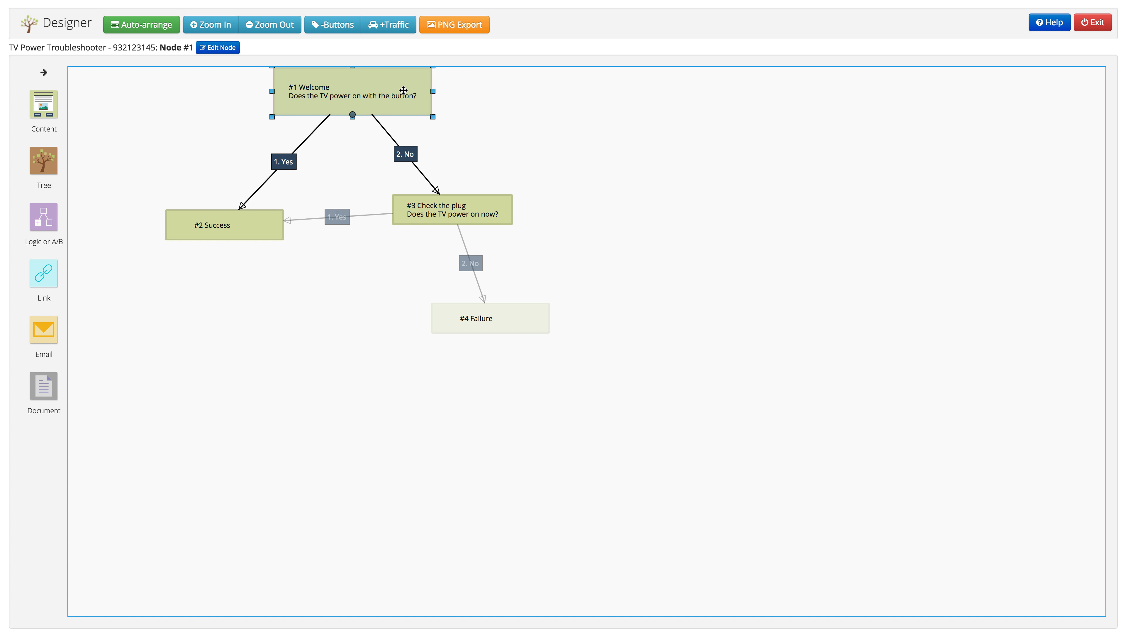
click(534, 139)
click(615, 226)
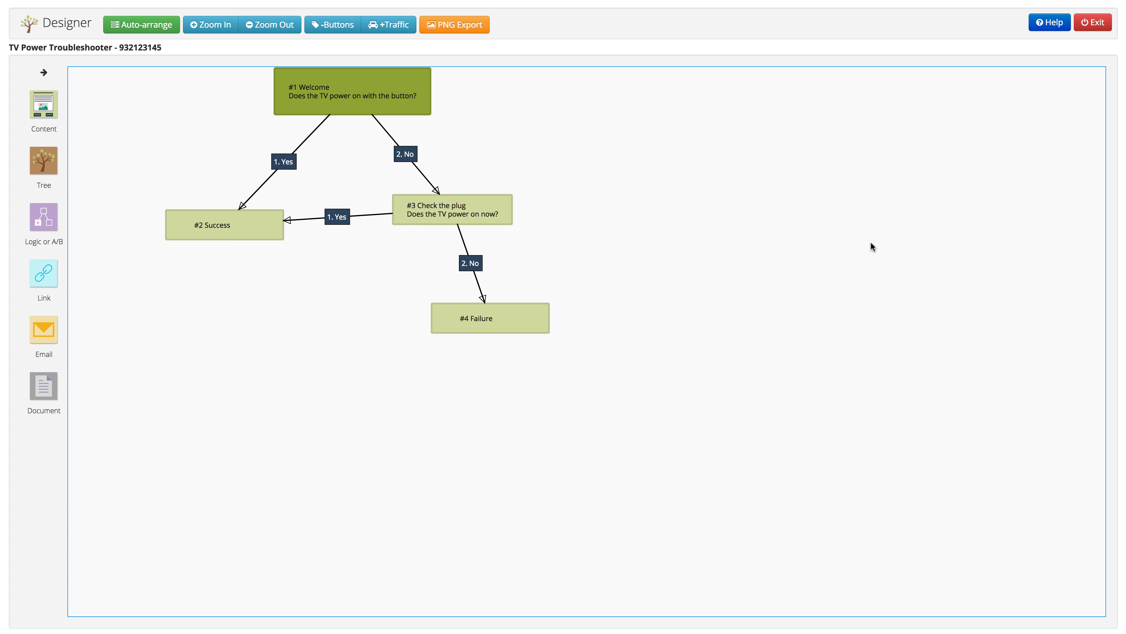
Exit the Designer and choose Tools > Preview to run the tree as an end user
click(1092, 23)
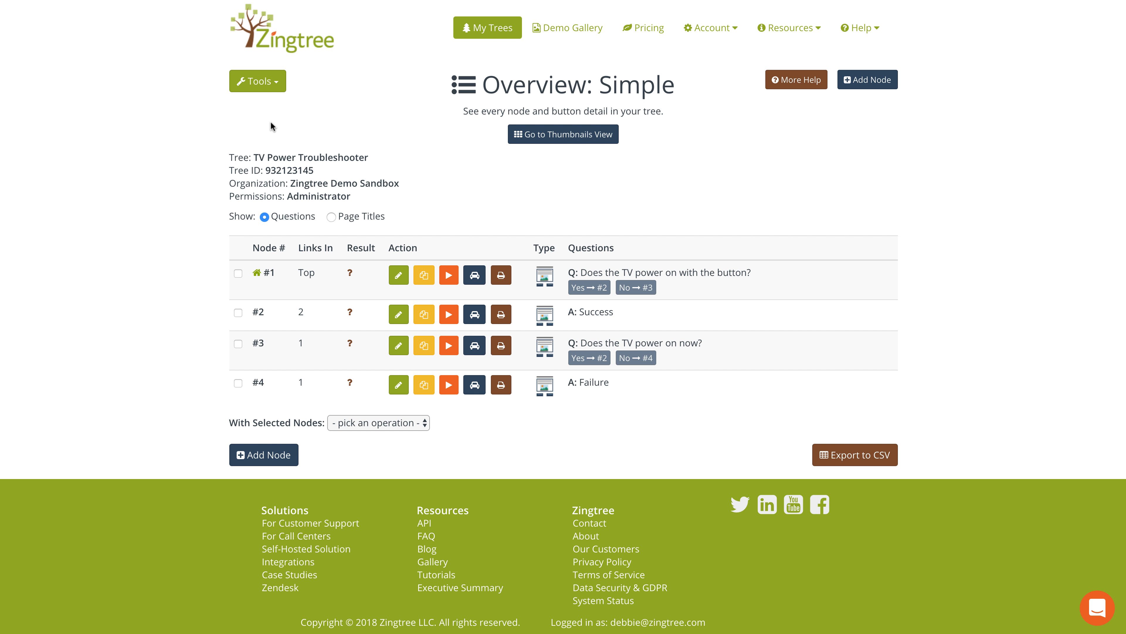
click(280, 89)
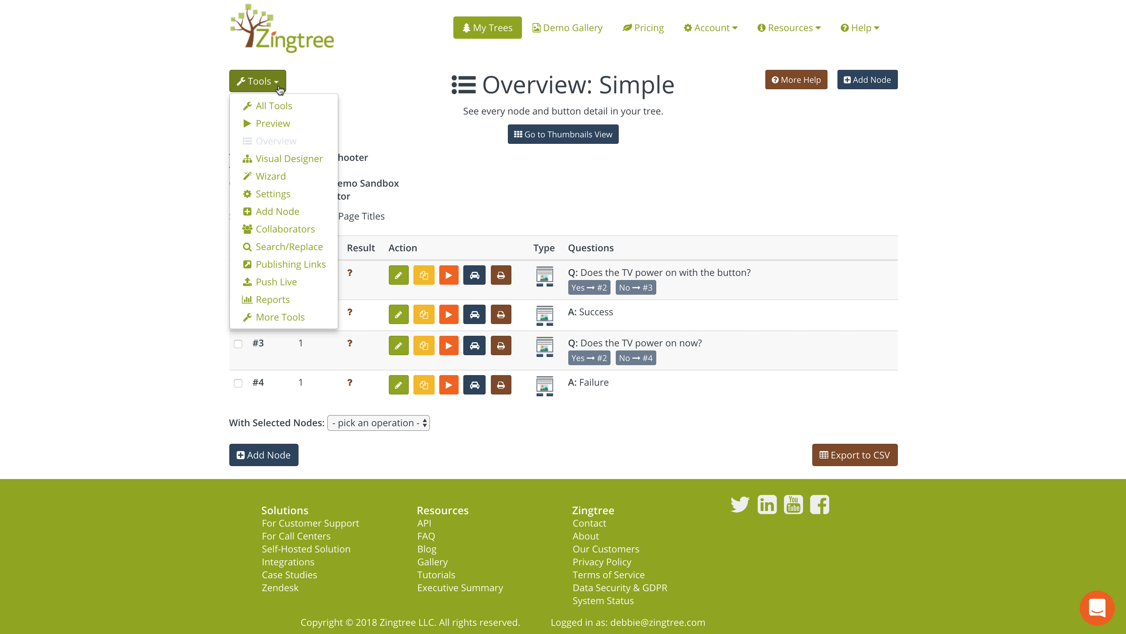
click(278, 127)
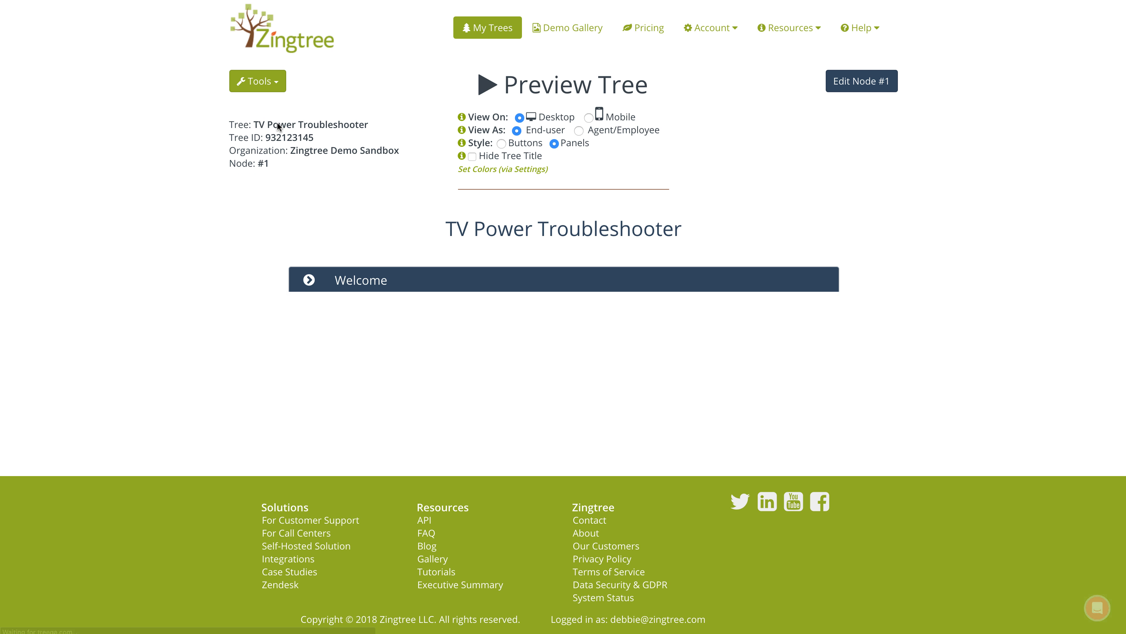
From Welcome, answer Yes to reach Success, then go back to Welcome
scroll(942, 240, down, 3)
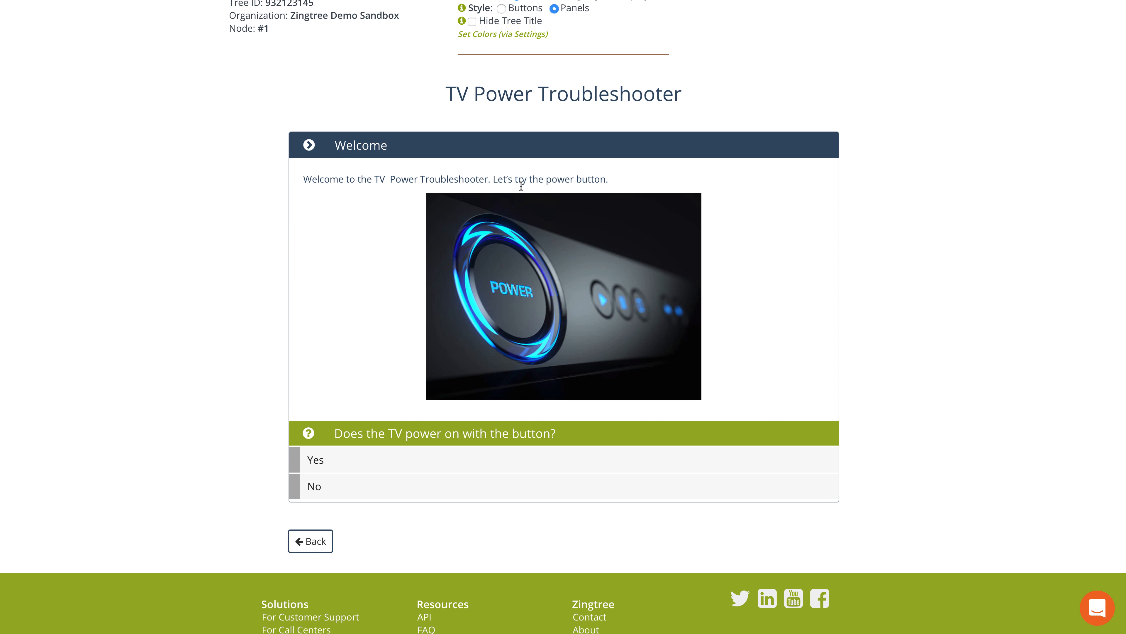
scroll(468, 433, up, 1)
scroll(419, 442, down, 1)
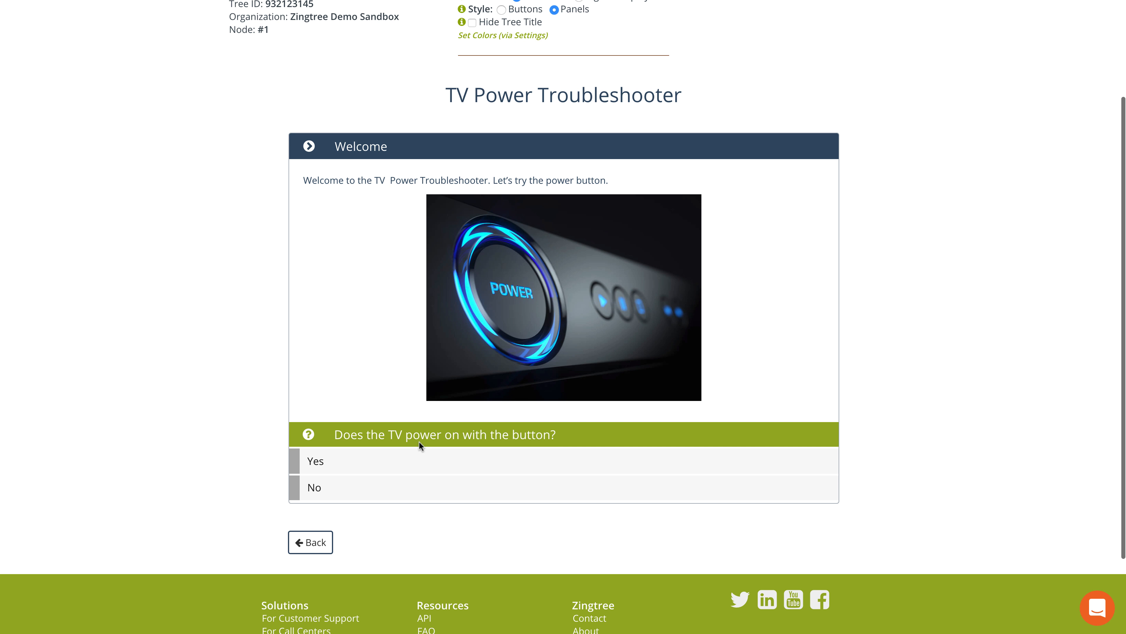
click(465, 463)
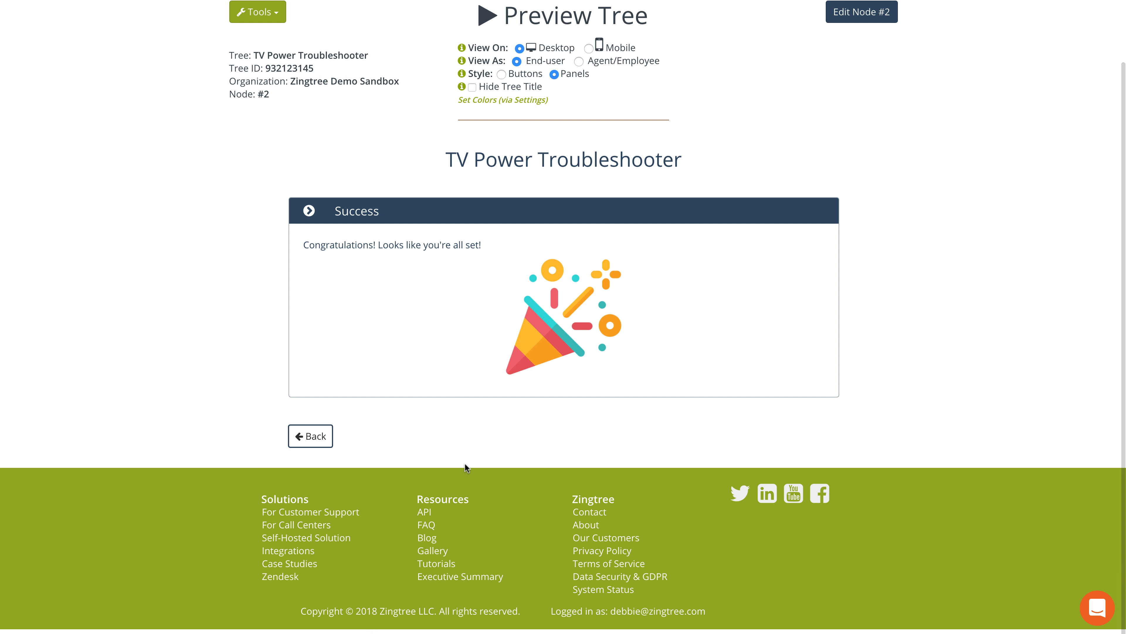
click(328, 436)
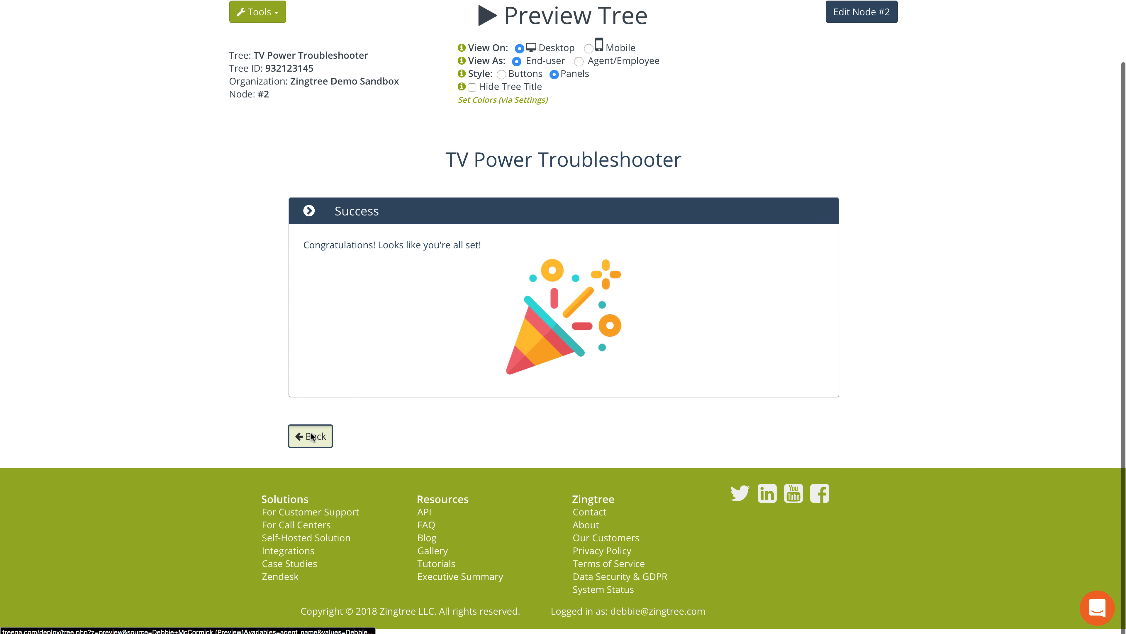
Answer No to reach Check the plug, try Yes to Success, then go back and answer No to reach Failure
click(443, 555)
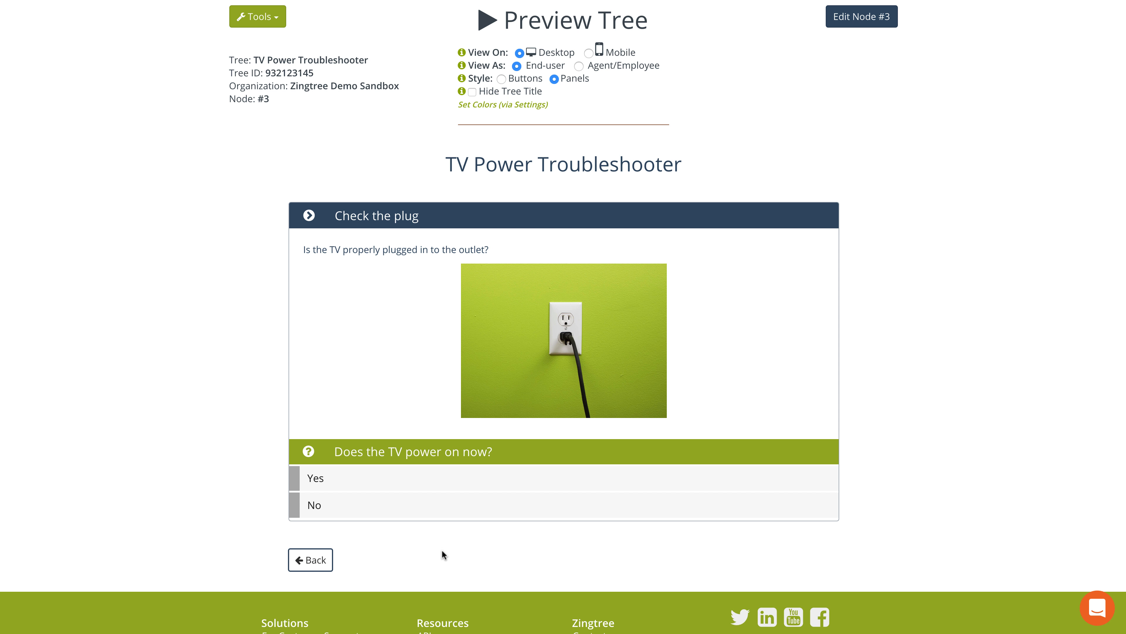
scroll(514, 368, down, 1)
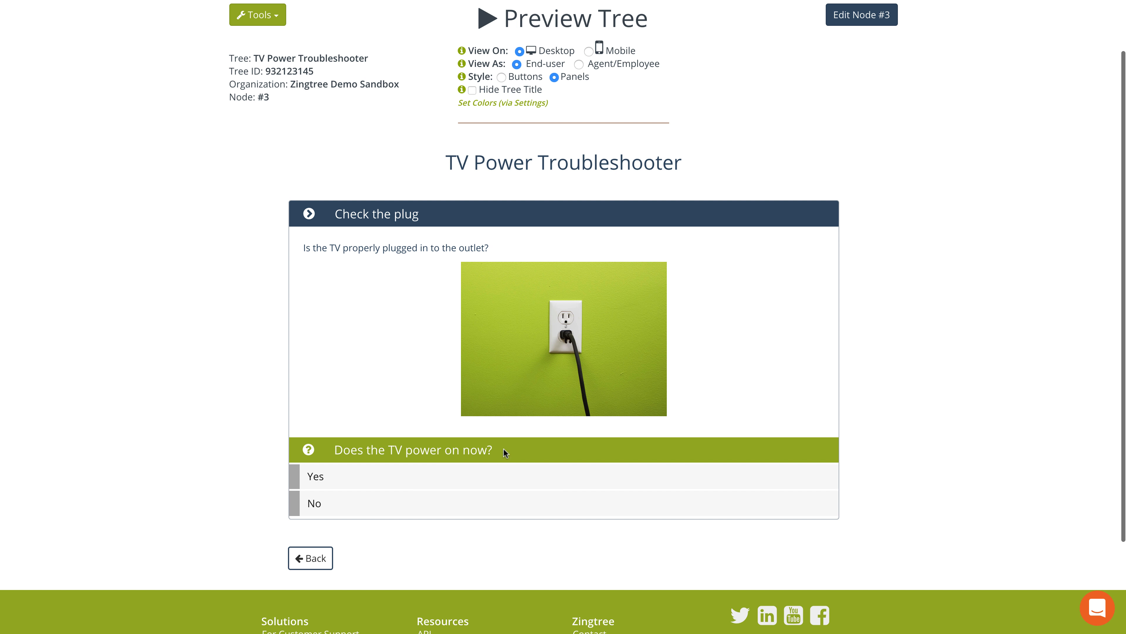
click(488, 476)
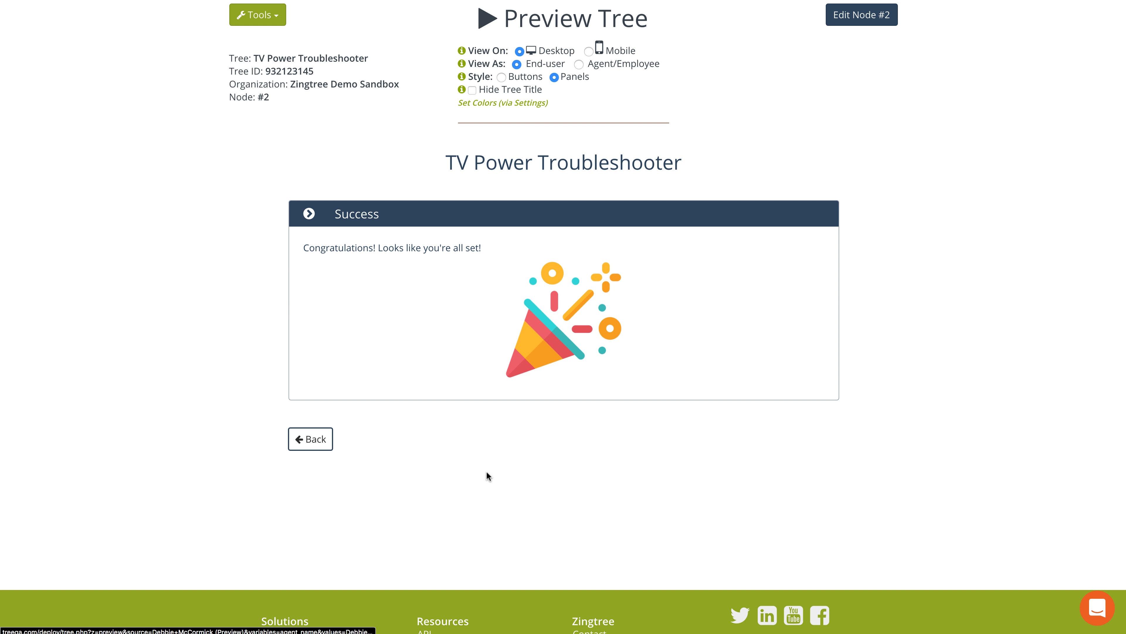
click(311, 441)
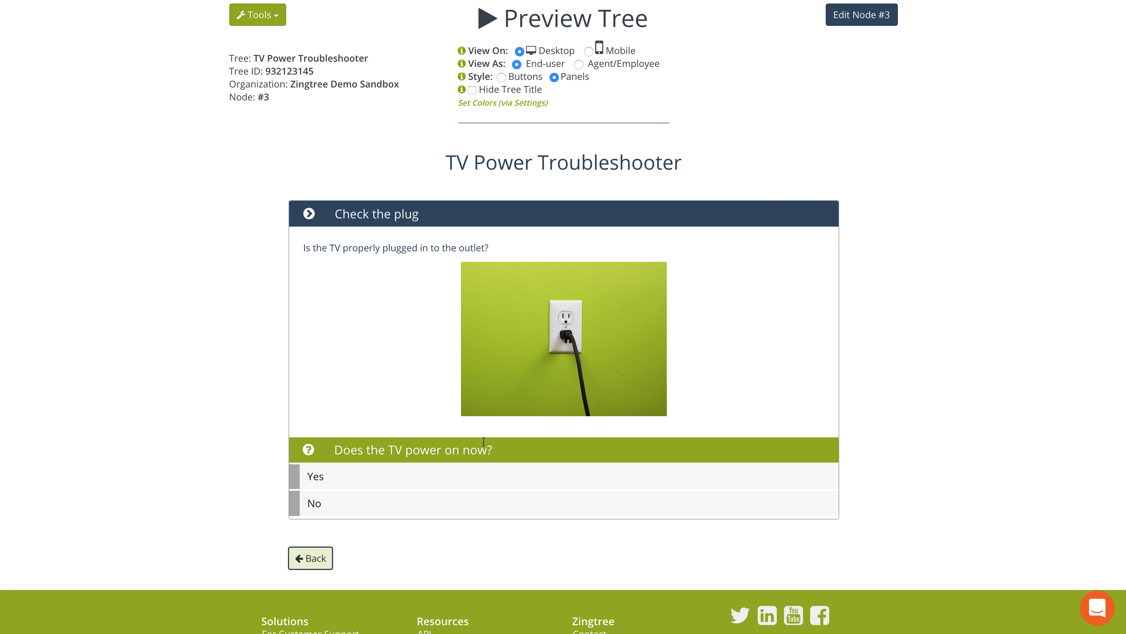
click(479, 505)
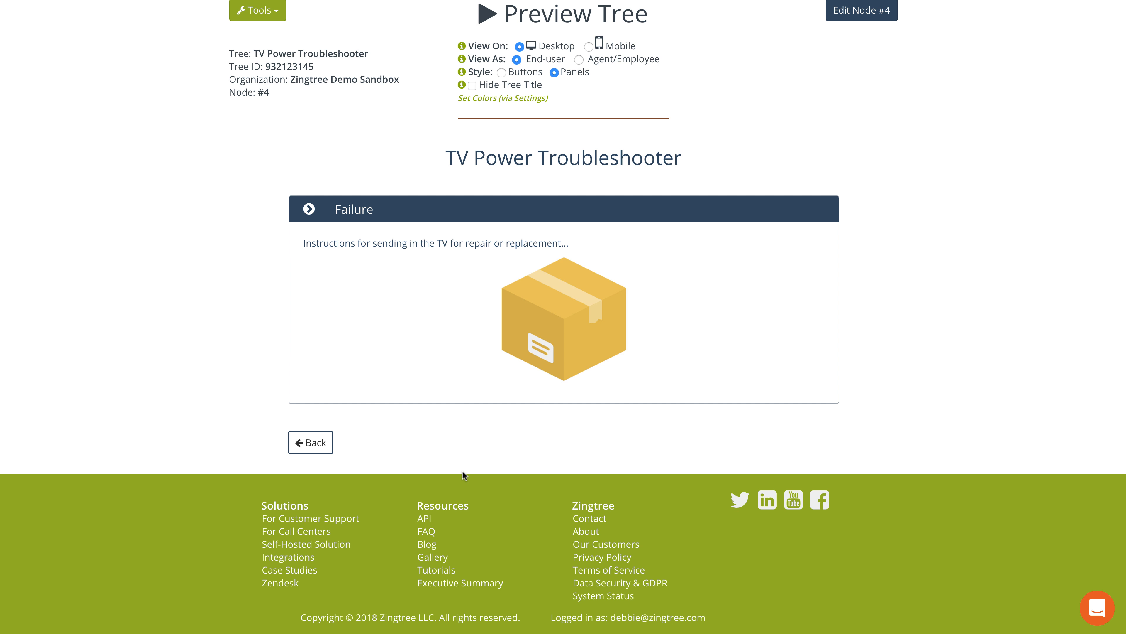
scroll(888, 216, up, 2)
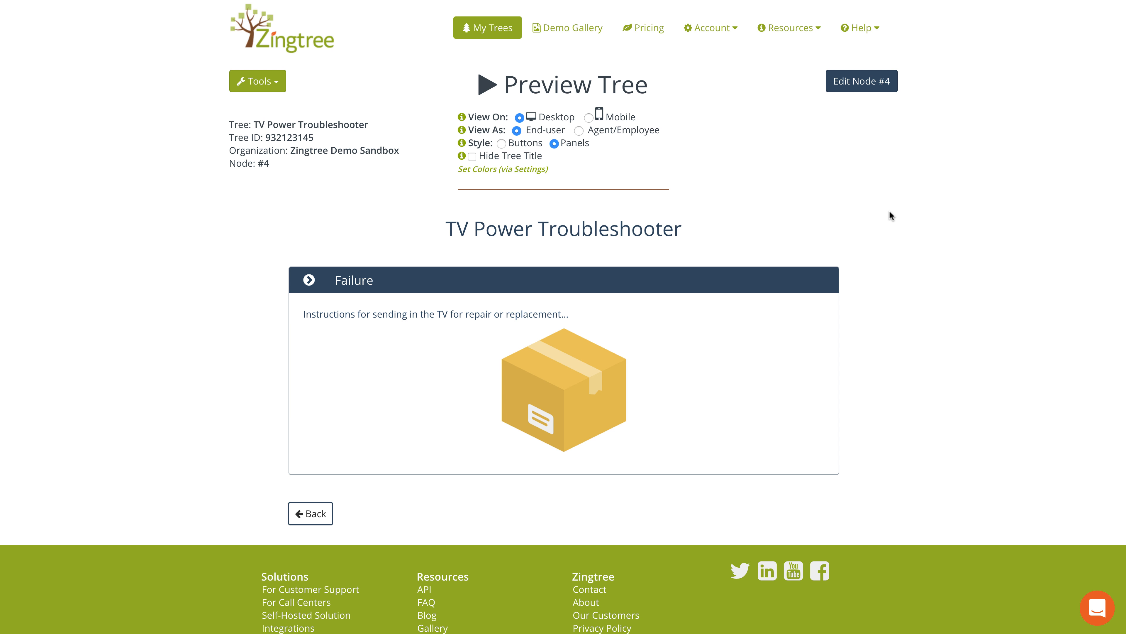
click(274, 82)
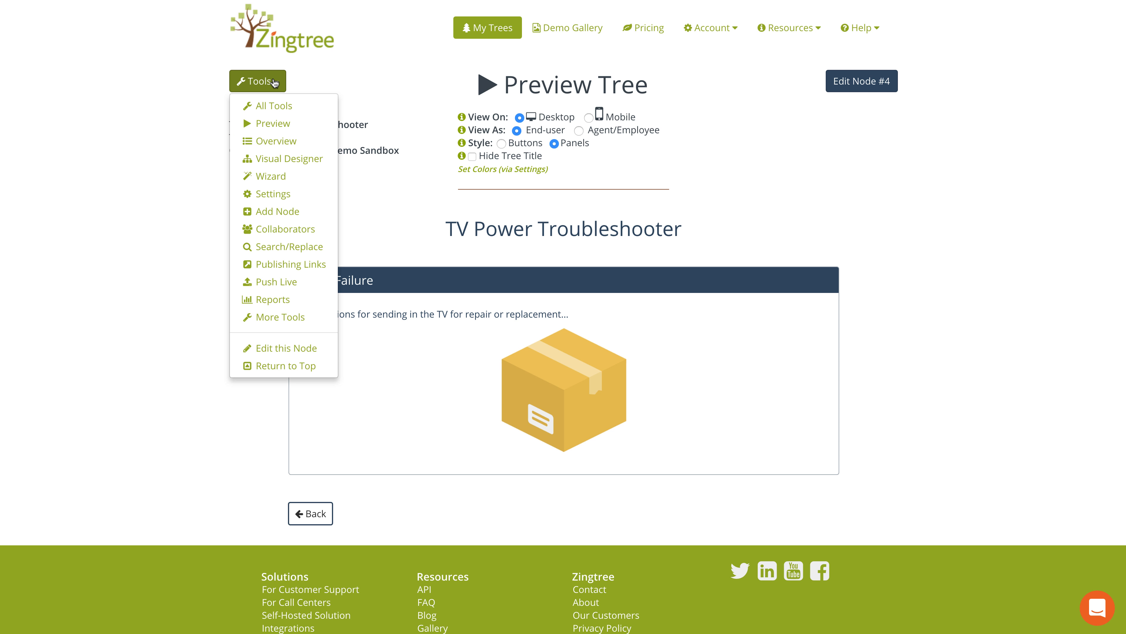
Show the Overview: Simple page from the Tools menu, then reopen the Tools list
click(275, 141)
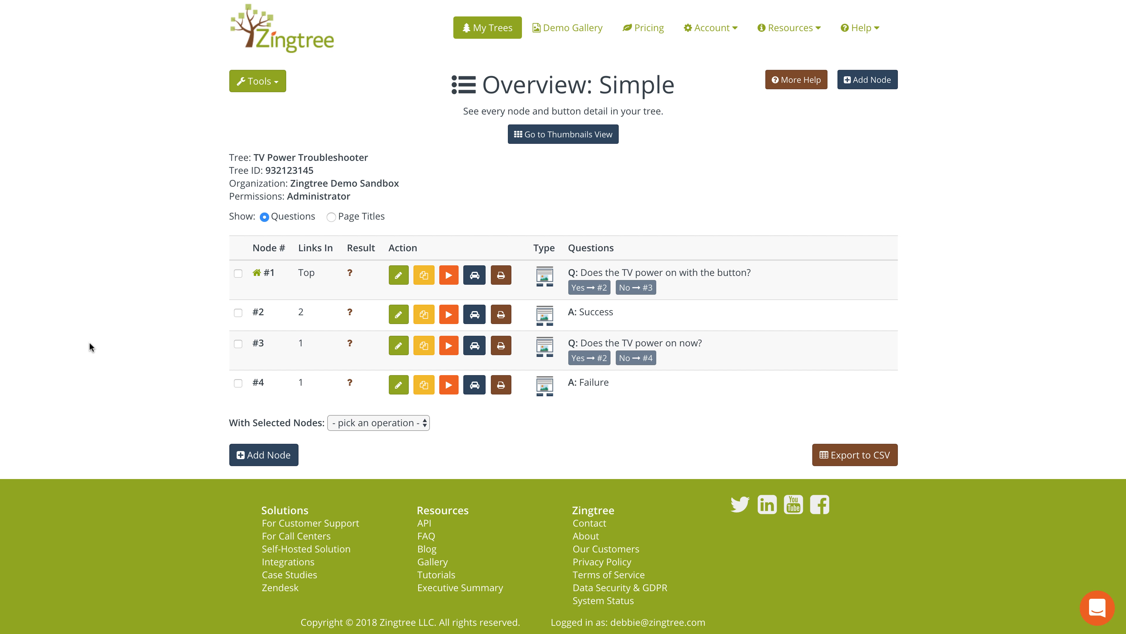
click(277, 89)
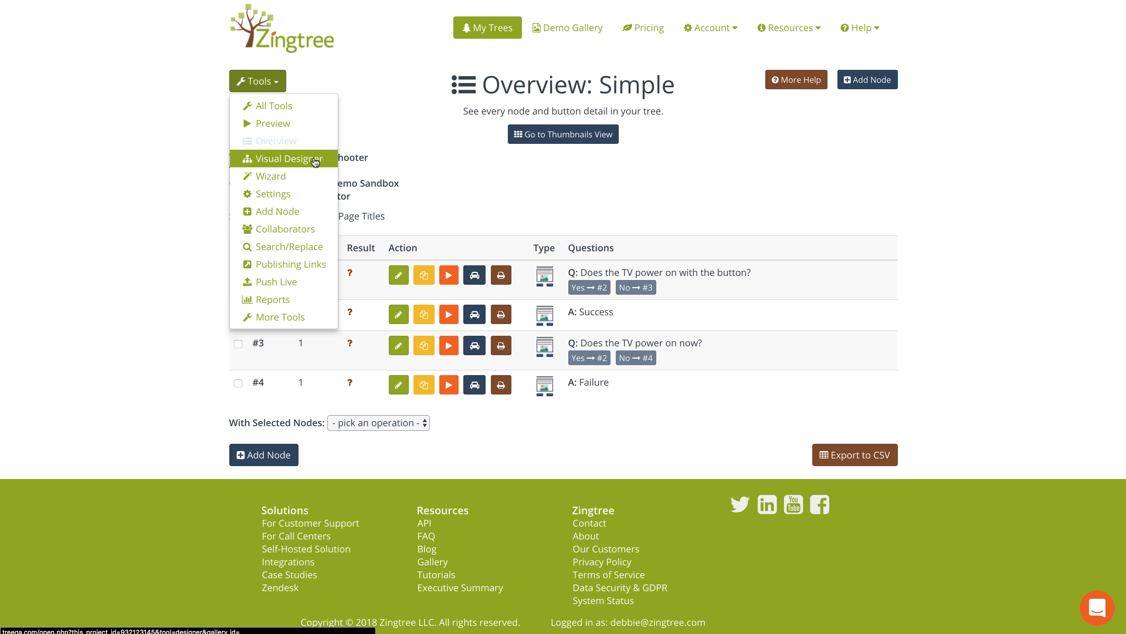
click(432, 178)
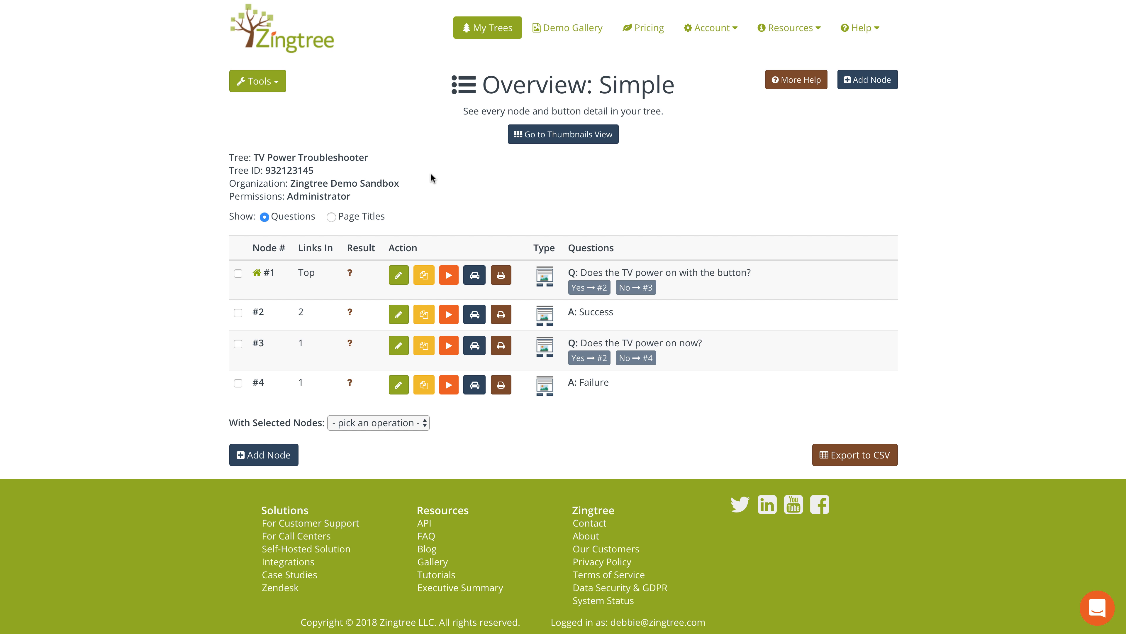
click(276, 84)
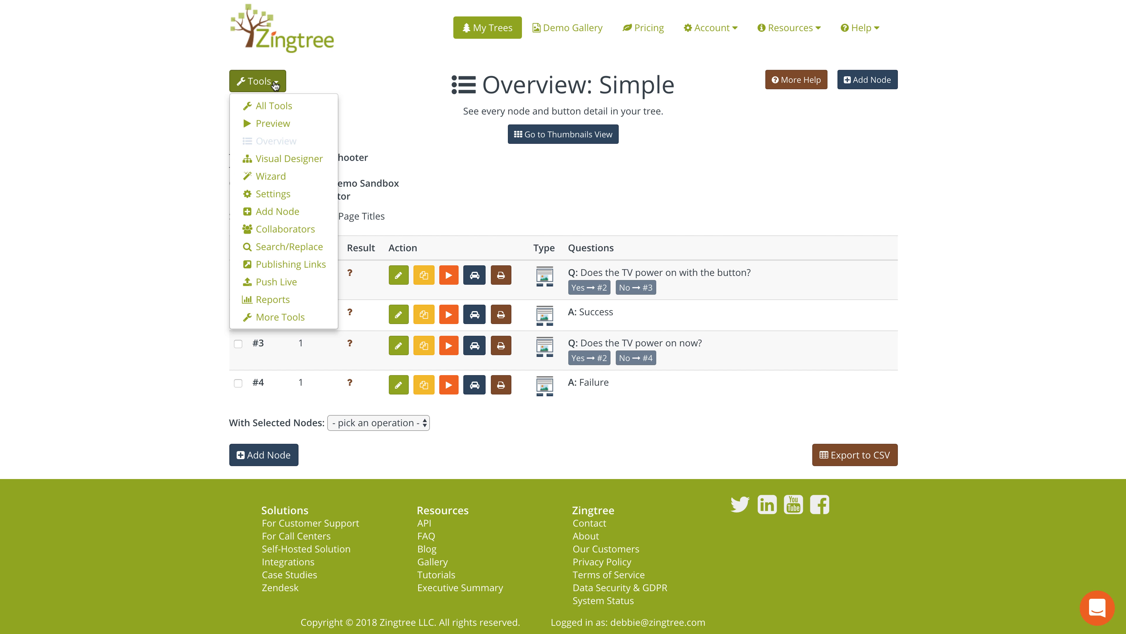